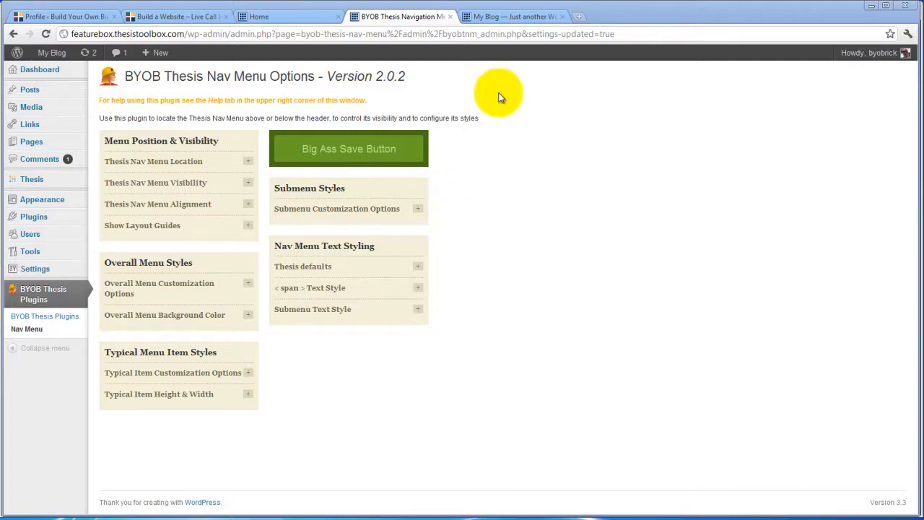
Step: Compare the reference site's navigation menu with the Home page of the feature box site and reload the Home page
{"action": "left_click", "coordinate": [514, 15]}
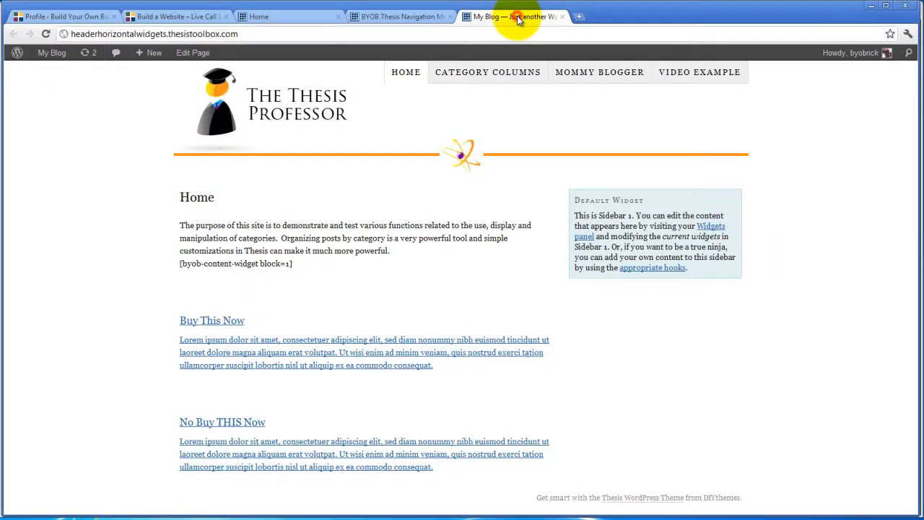
{"action": "left_click", "coordinate": [325, 16]}
{"action": "mouse_move", "coordinate": [171, 51]}
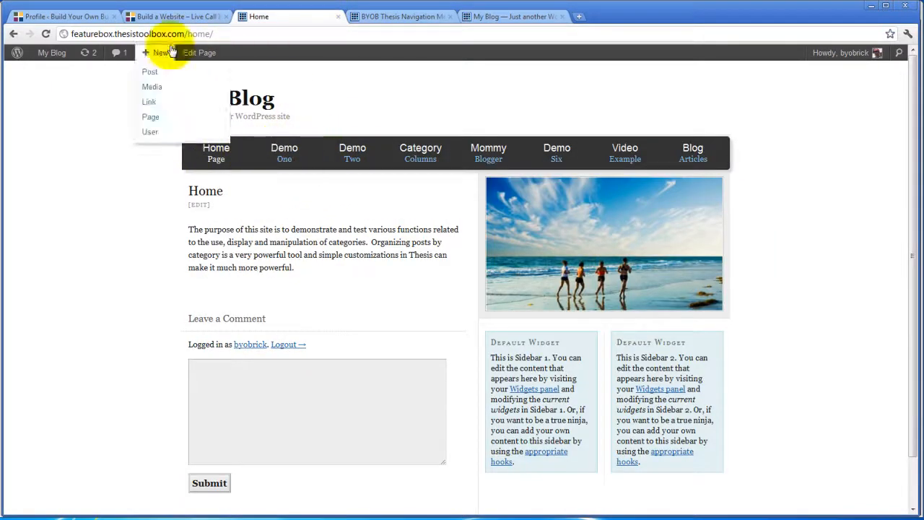
{"action": "left_click", "coordinate": [45, 34]}
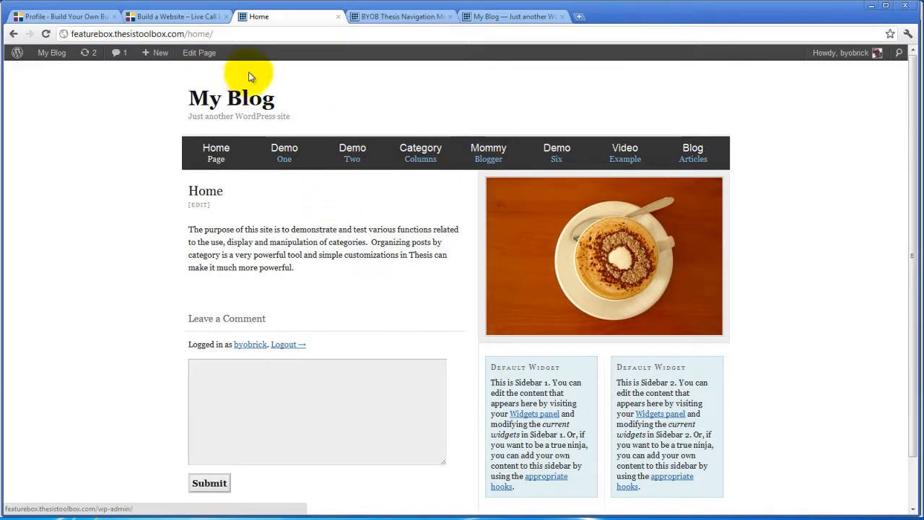
Step: Enable Customize Typical Item Border in the Nav Menu plugin's Typical Item Customization Options and save
{"action": "left_click", "coordinate": [390, 17]}
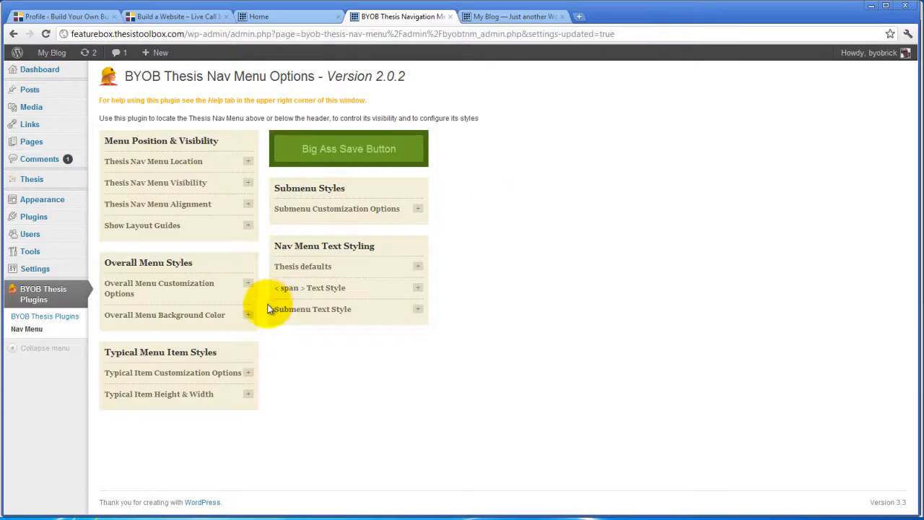
{"action": "left_click", "coordinate": [248, 373]}
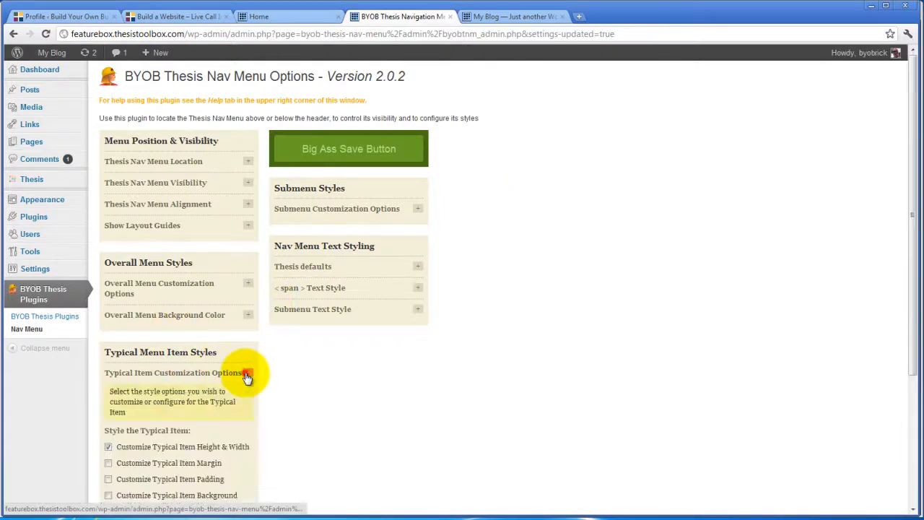
{"action": "scroll", "coordinate": [344, 343], "scroll_direction": "down", "scroll_amount": 3}
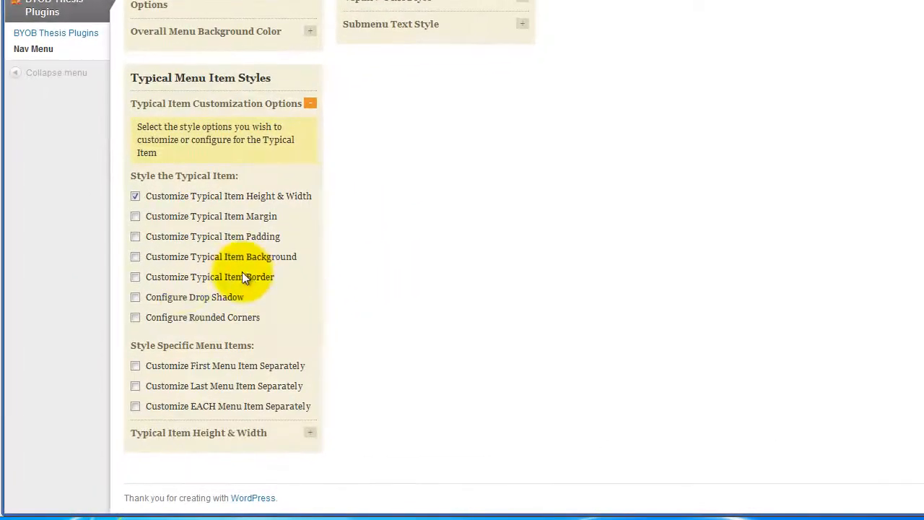
{"action": "left_click", "coordinate": [135, 276]}
{"action": "scroll", "coordinate": [498, 216], "scroll_direction": "up", "scroll_amount": 3}
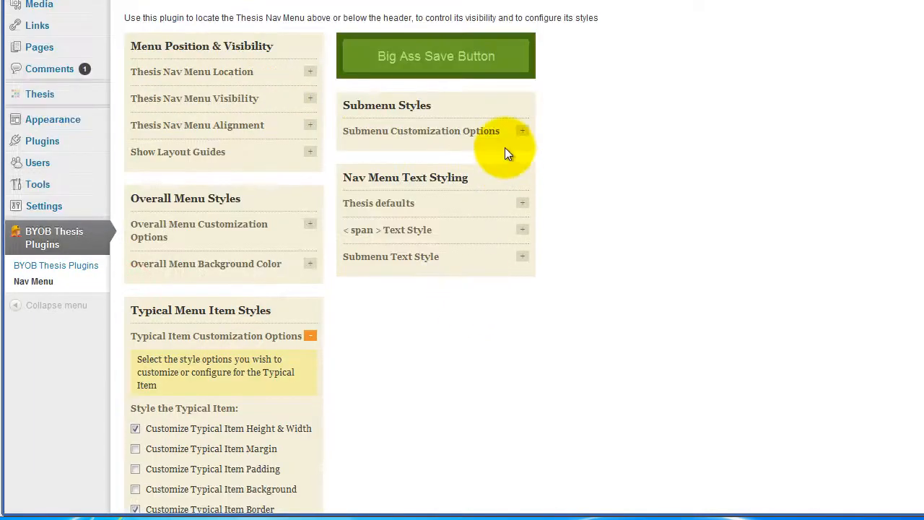
{"action": "left_click", "coordinate": [468, 62]}
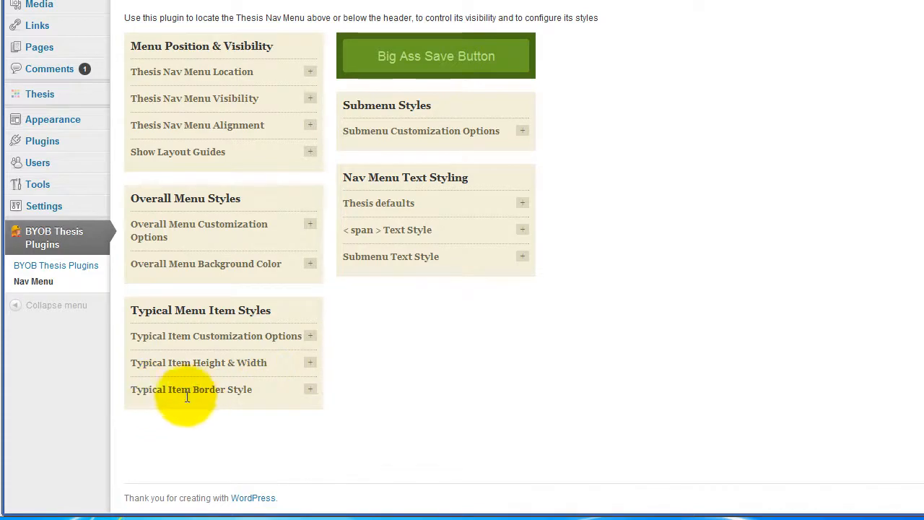
Step: Enable separate border configuration for each link state in the Typical Item Border Style settings and save
{"action": "left_click", "coordinate": [310, 390]}
{"action": "scroll", "coordinate": [373, 361], "scroll_direction": "down", "scroll_amount": 4}
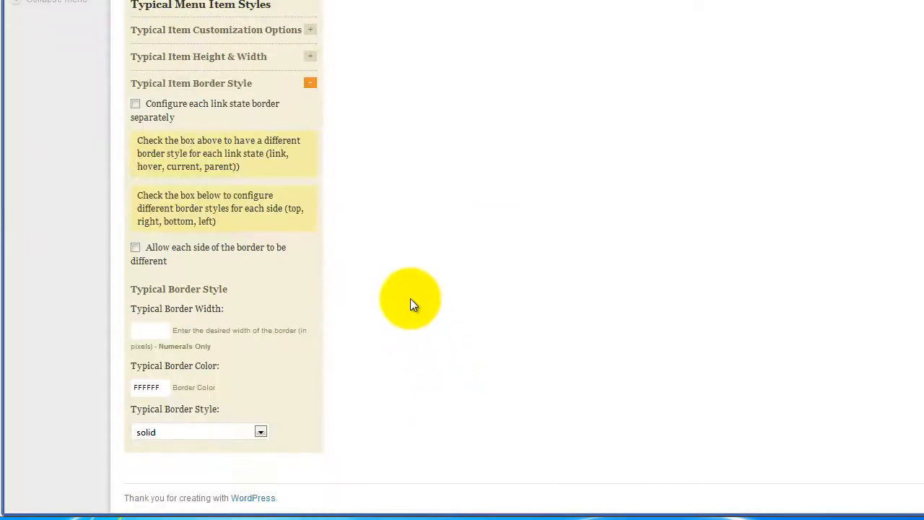
{"action": "scroll", "coordinate": [408, 296], "scroll_direction": "up", "scroll_amount": 1}
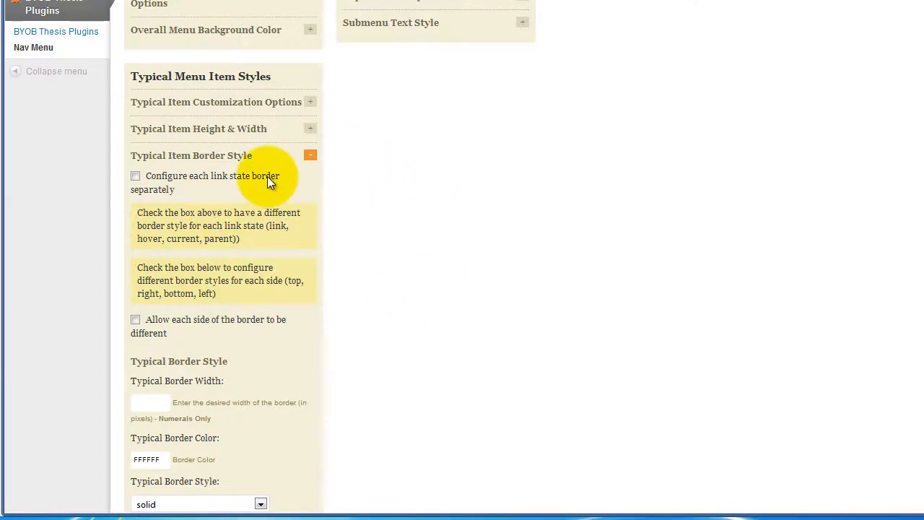
{"action": "scroll", "coordinate": [267, 176], "scroll_direction": "down", "scroll_amount": 1}
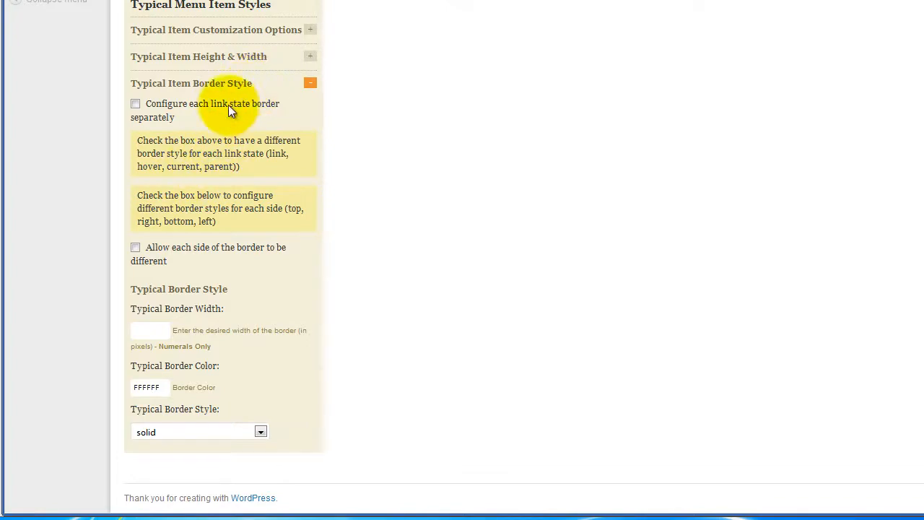
{"action": "left_click", "coordinate": [134, 105]}
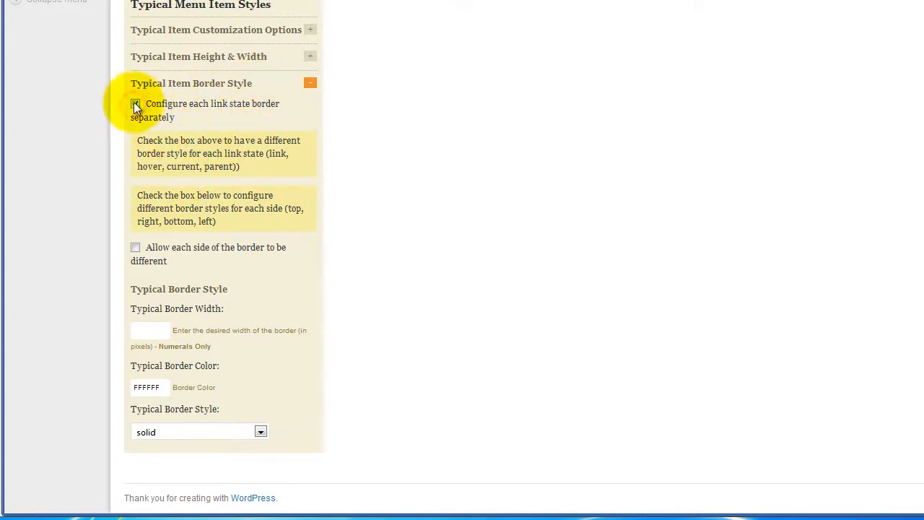
{"action": "scroll", "coordinate": [426, 144], "scroll_direction": "up", "scroll_amount": 4}
{"action": "left_click", "coordinate": [458, 55]}
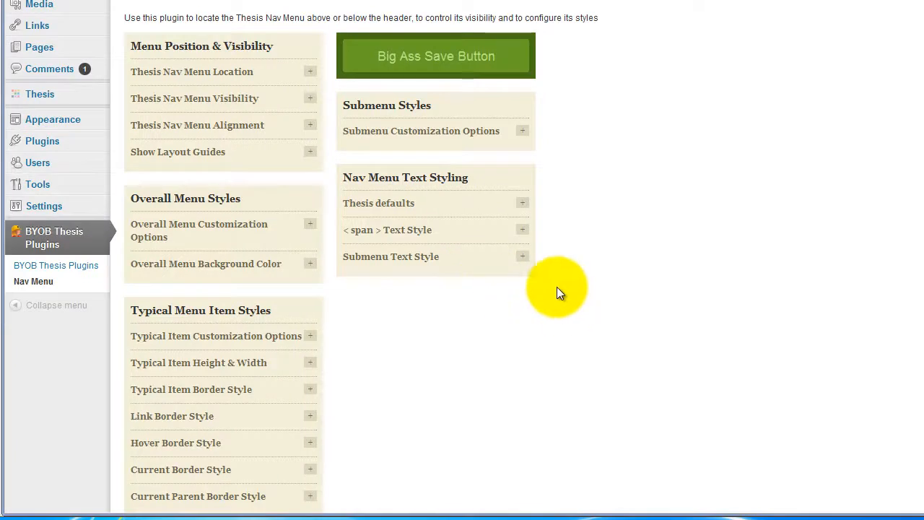
Step: Allow each side of the border to be different in both the Link Border Style and Hover Border Style settings
{"action": "scroll", "coordinate": [406, 352], "scroll_direction": "down", "scroll_amount": 3}
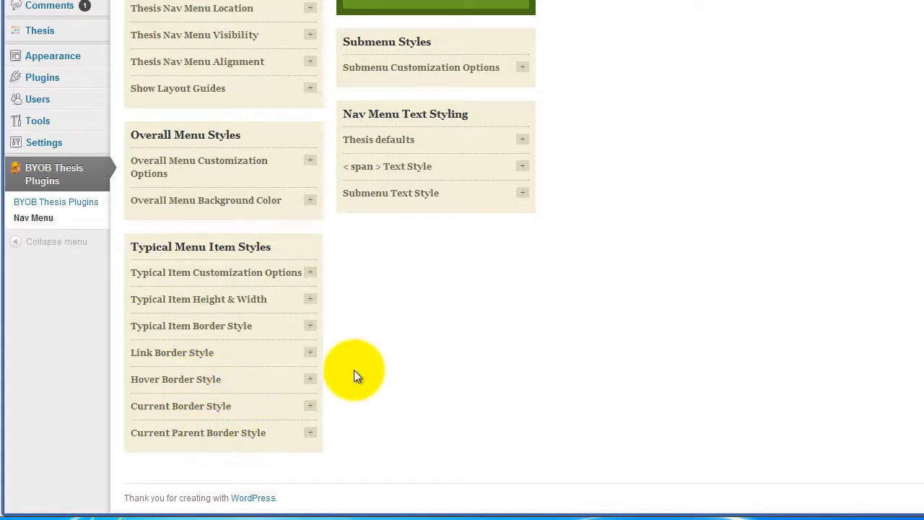
{"action": "left_click", "coordinate": [310, 353]}
{"action": "scroll", "coordinate": [418, 328], "scroll_direction": "down", "scroll_amount": 3}
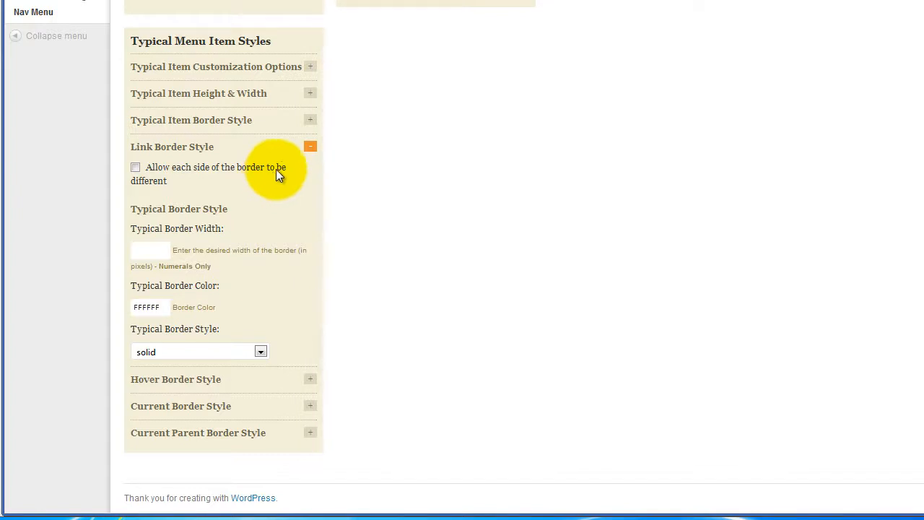
{"action": "left_click", "coordinate": [135, 168]}
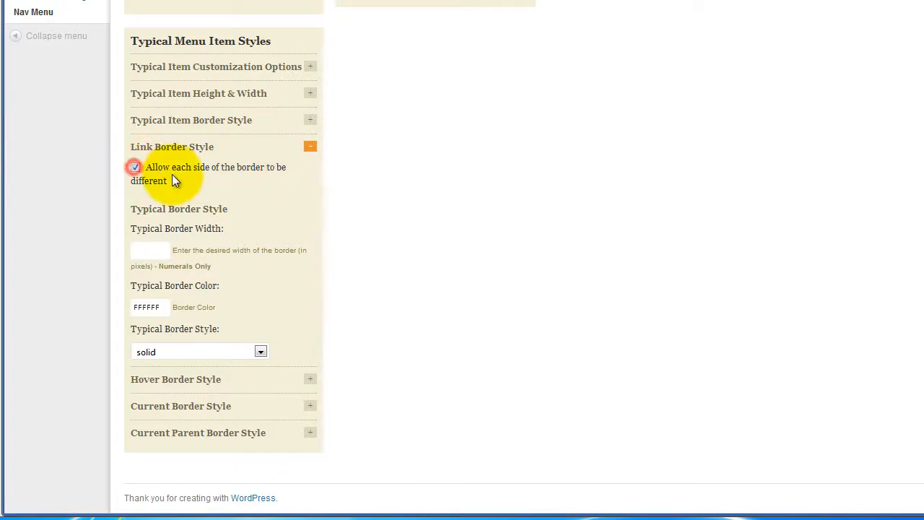
{"action": "left_click", "coordinate": [310, 379]}
{"action": "scroll", "coordinate": [305, 289], "scroll_direction": "down", "scroll_amount": 3}
{"action": "left_click", "coordinate": [135, 193]}
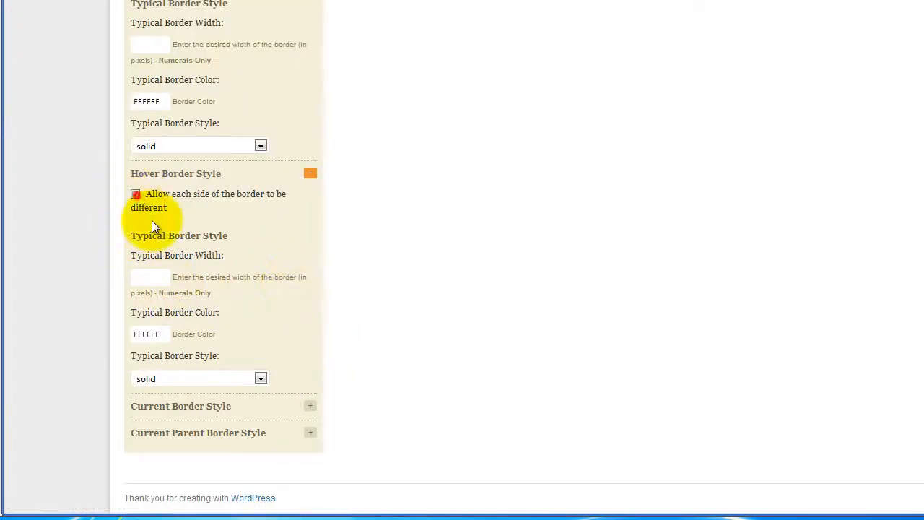
Step: Allow each border side to be different for the Current and Current Parent Border Styles, and save the settings
{"action": "left_click", "coordinate": [310, 406]}
{"action": "scroll", "coordinate": [301, 338], "scroll_direction": "down", "scroll_amount": 3}
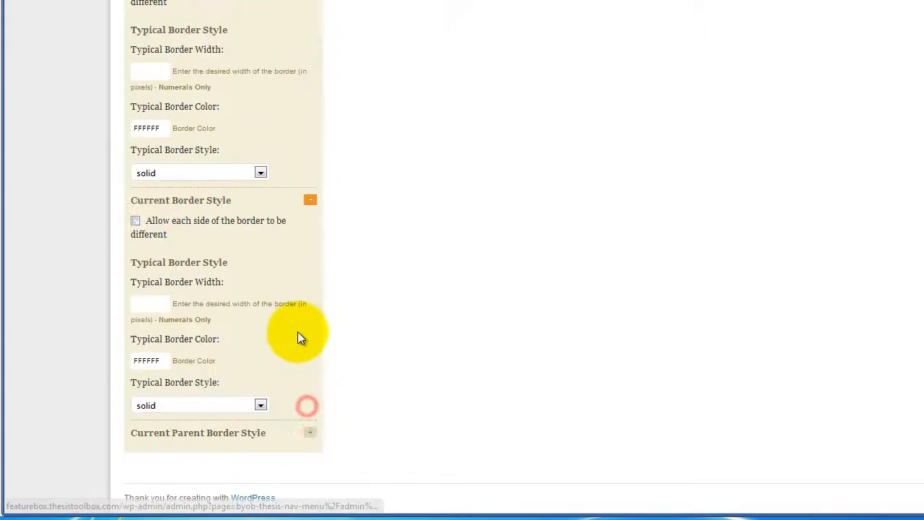
{"action": "left_click", "coordinate": [135, 220]}
{"action": "left_click", "coordinate": [310, 432]}
{"action": "scroll", "coordinate": [210, 390], "scroll_direction": "down", "scroll_amount": 3}
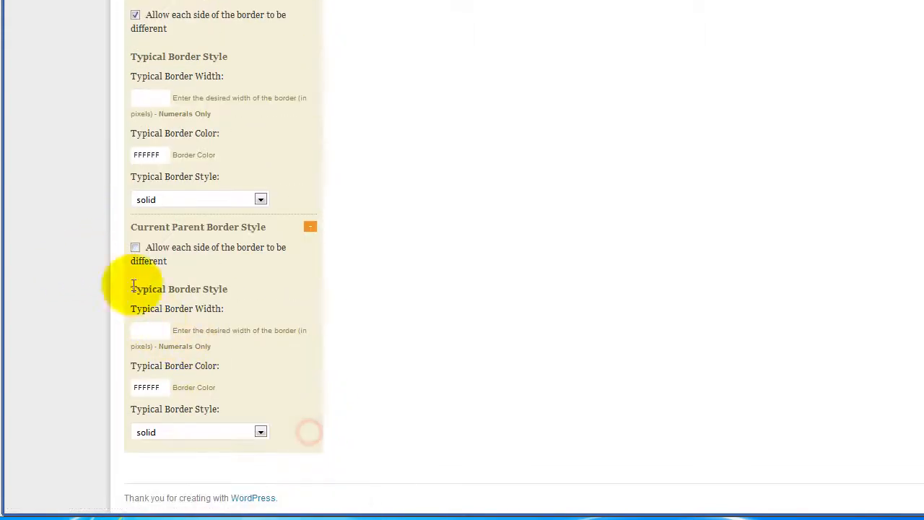
{"action": "left_click", "coordinate": [135, 246]}
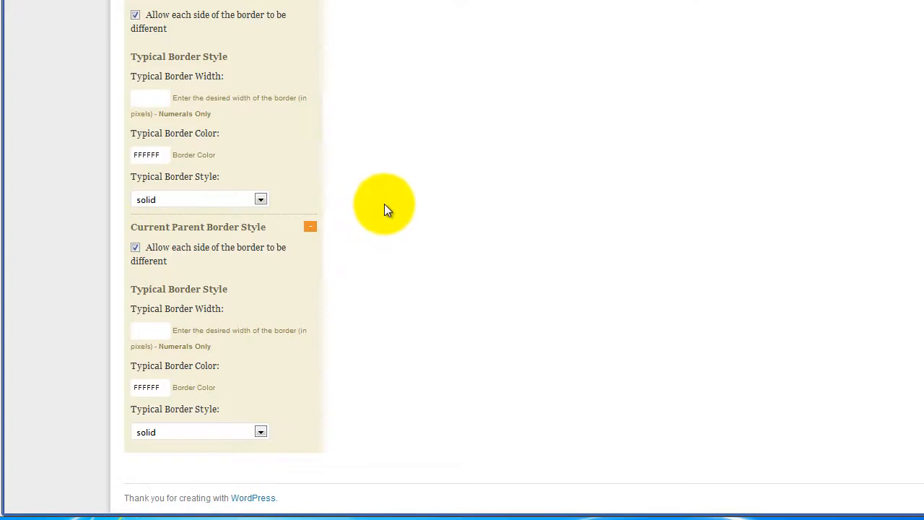
{"action": "scroll", "coordinate": [384, 205], "scroll_direction": "up", "scroll_amount": 13}
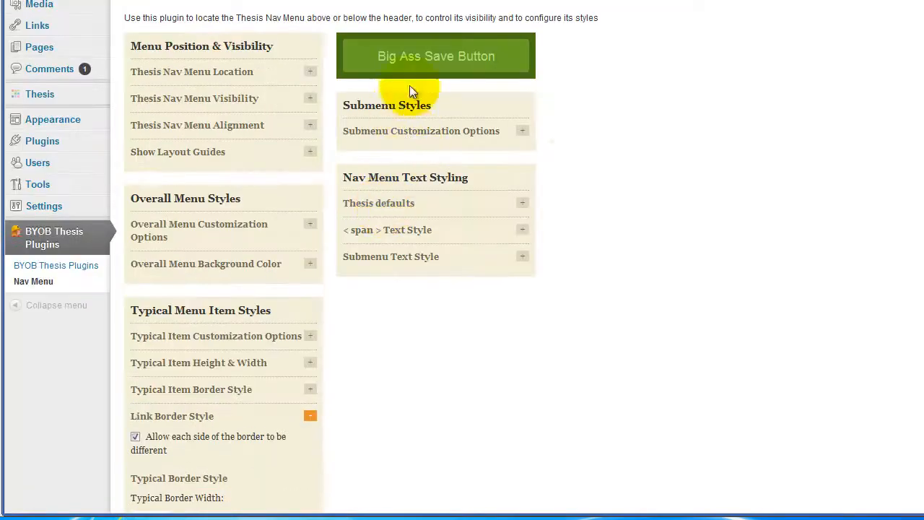
{"action": "left_click", "coordinate": [427, 61]}
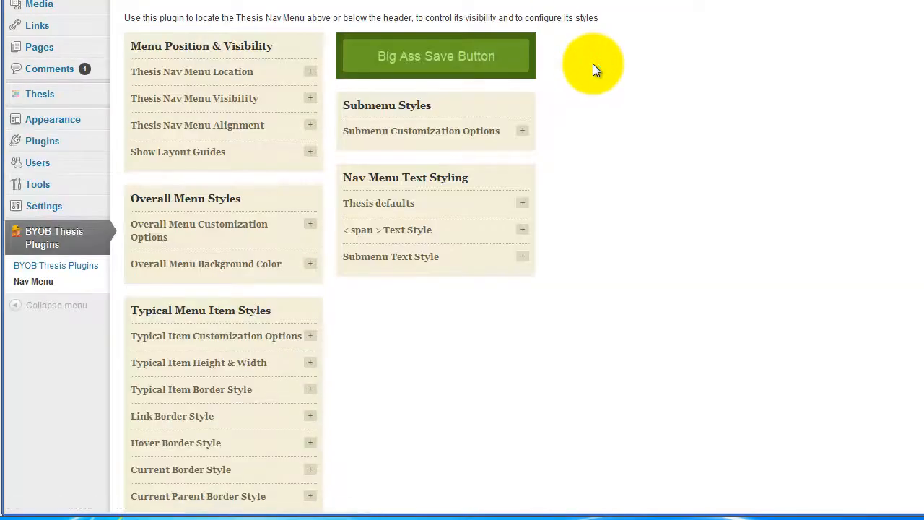
Step: Turn off the top, right and left borders in the Link Border Style settings
{"action": "scroll", "coordinate": [593, 63], "scroll_direction": "down", "scroll_amount": 2}
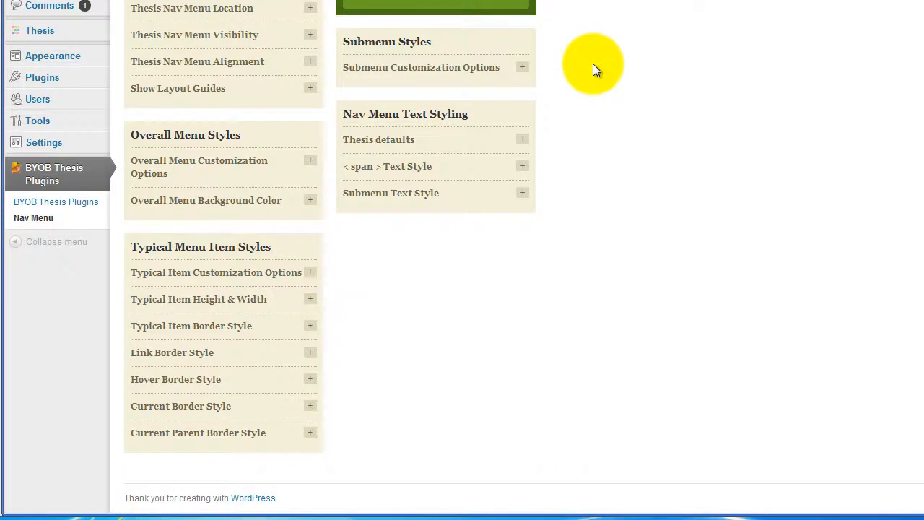
{"action": "left_click", "coordinate": [306, 353]}
{"action": "scroll", "coordinate": [368, 336], "scroll_direction": "down", "scroll_amount": 5}
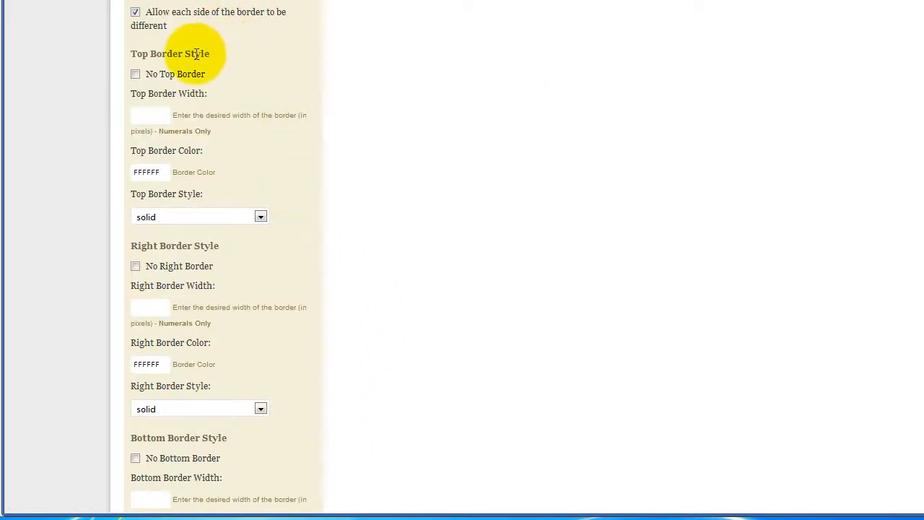
{"action": "scroll", "coordinate": [200, 248], "scroll_direction": "down", "scroll_amount": 2}
{"action": "scroll", "coordinate": [181, 404], "scroll_direction": "down", "scroll_amount": 2}
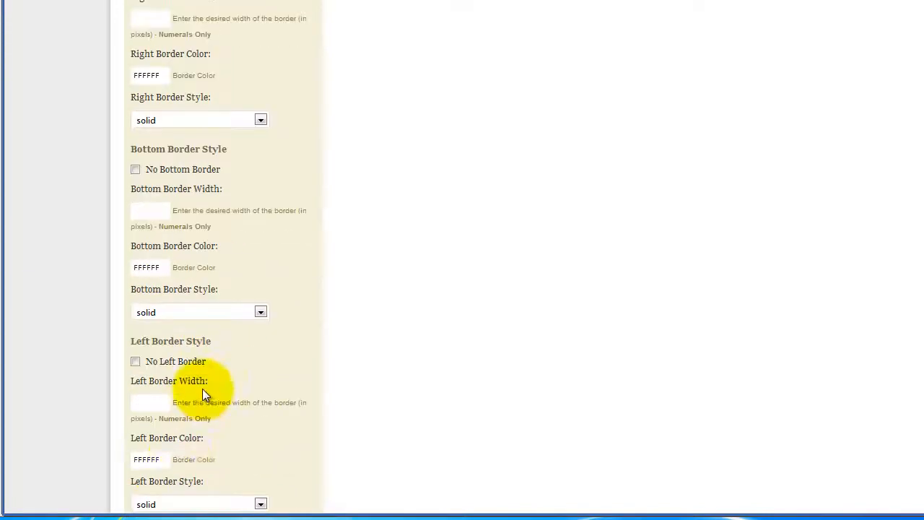
{"action": "scroll", "coordinate": [209, 328], "scroll_direction": "up", "scroll_amount": 2}
{"action": "scroll", "coordinate": [217, 315], "scroll_direction": "up", "scroll_amount": 3}
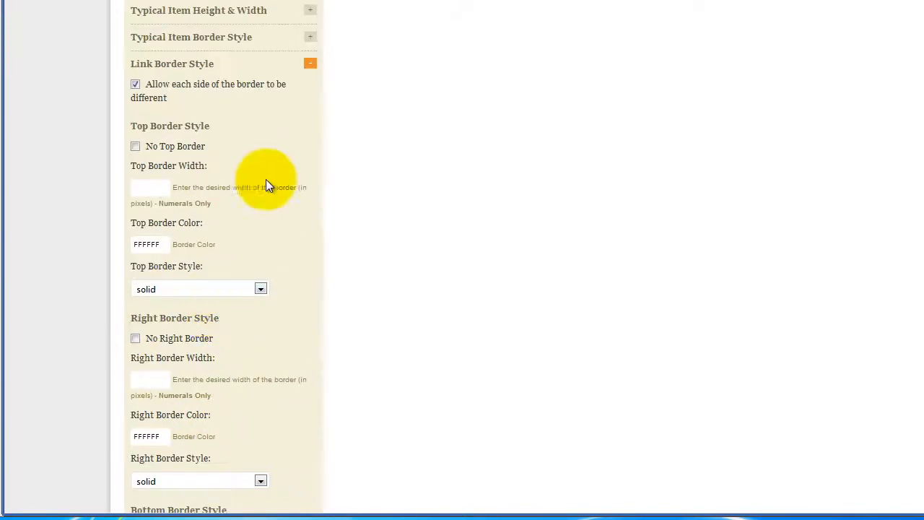
{"action": "left_click", "coordinate": [135, 146]}
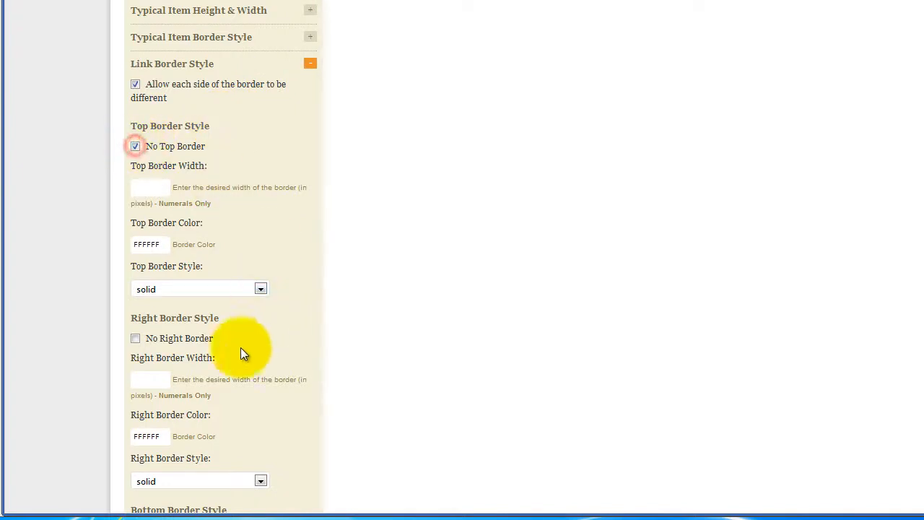
{"action": "left_click", "coordinate": [135, 338]}
{"action": "scroll", "coordinate": [253, 318], "scroll_direction": "down", "scroll_amount": 6}
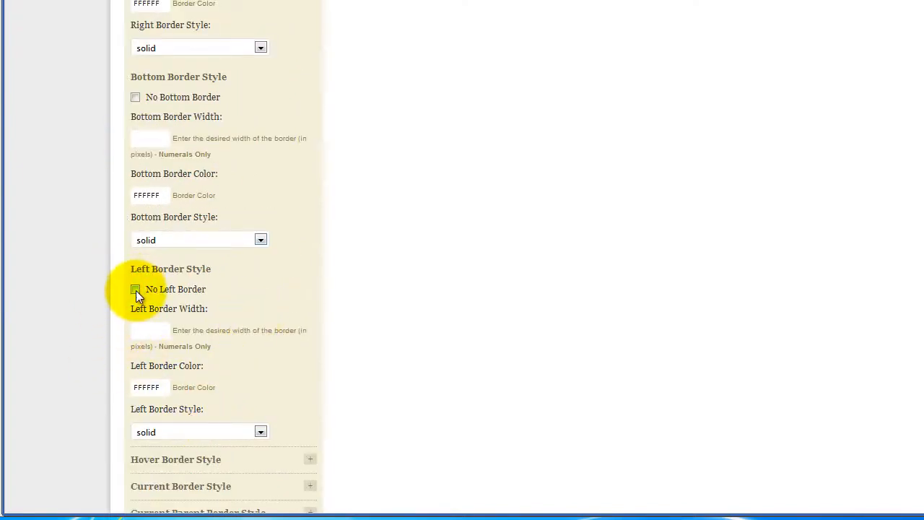
{"action": "left_click", "coordinate": [136, 289]}
Step: Set the bottom border width to 5 pixels in the Link Border Style settings
{"action": "left_click", "coordinate": [150, 137]}
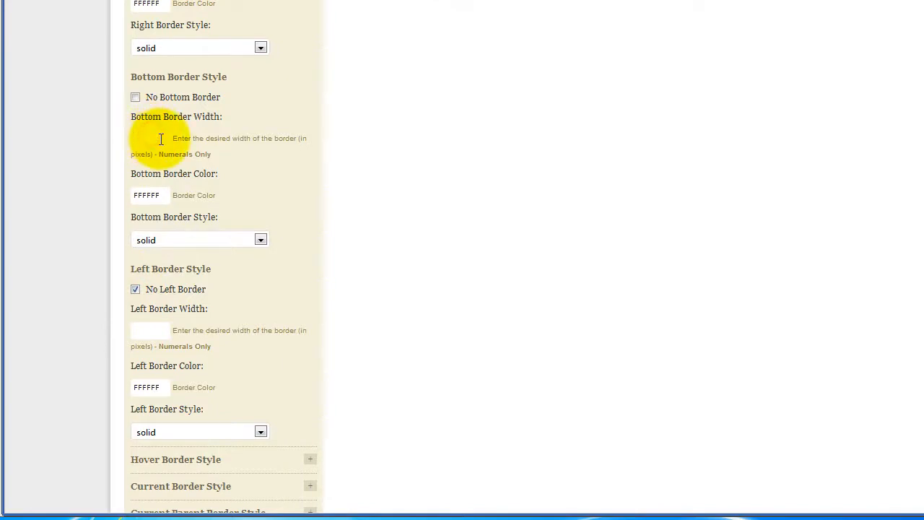
{"action": "type", "text": "5"}
{"action": "left_click", "coordinate": [155, 195]}
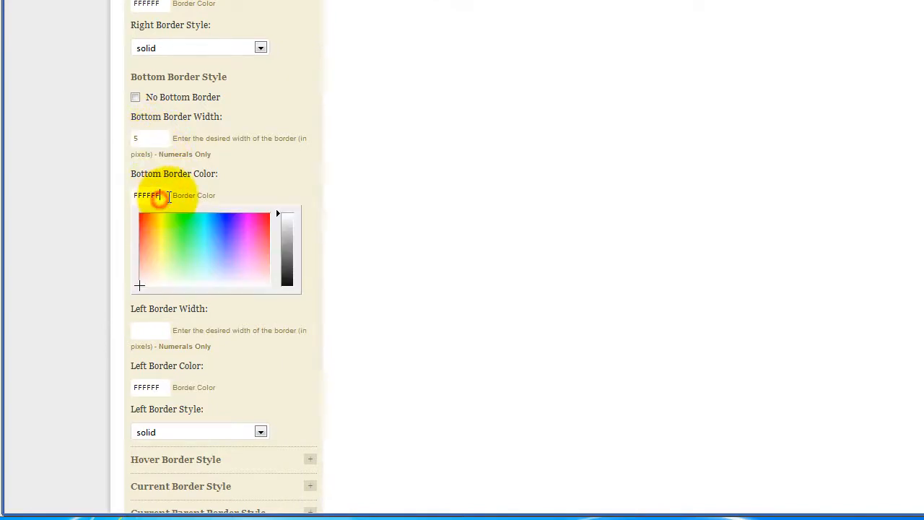
{"action": "left_click", "coordinate": [245, 181]}
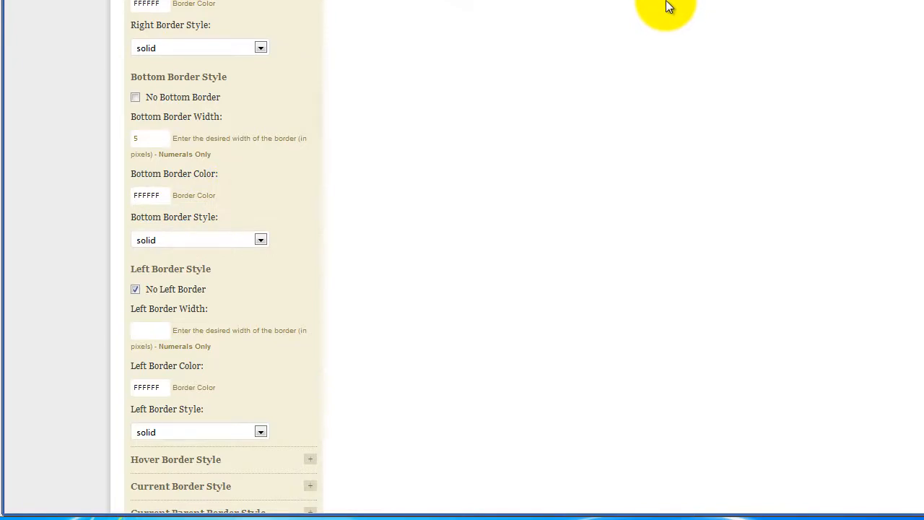
Step: Open the Thesis Design Options page in a new browser tab and switch to it
{"action": "scroll", "coordinate": [39, 321], "scroll_direction": "up", "scroll_amount": 10}
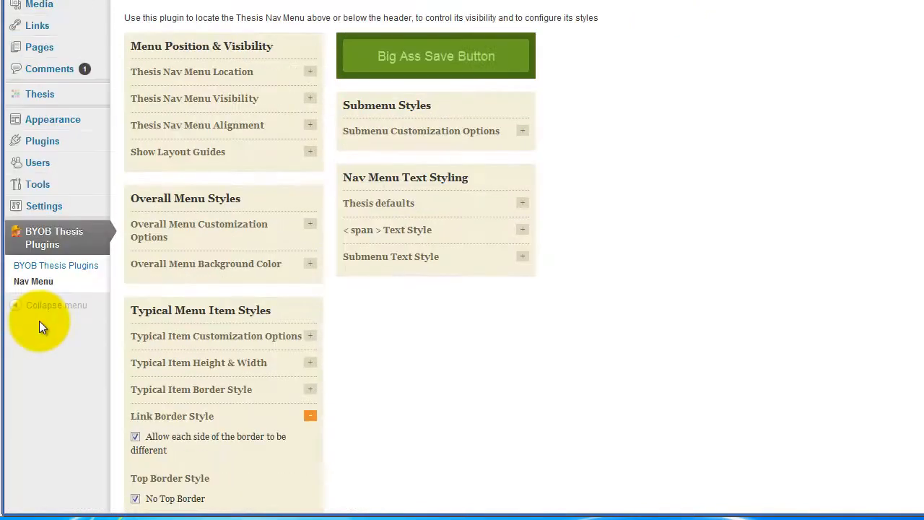
{"action": "mouse_move", "coordinate": [101, 102]}
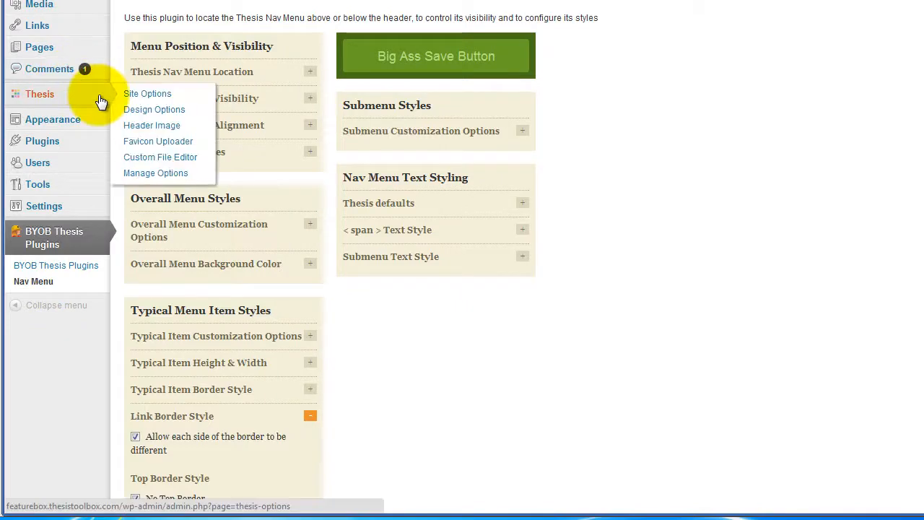
{"action": "right_click", "coordinate": [148, 111]}
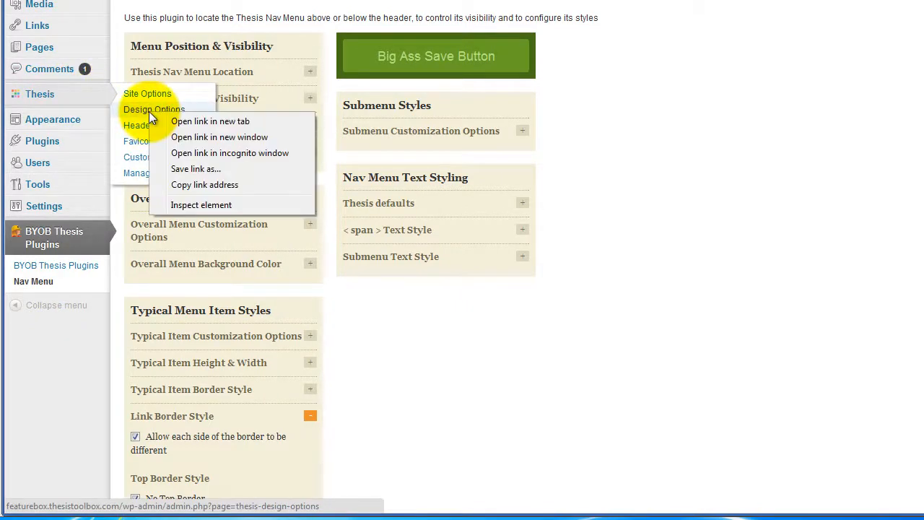
{"action": "left_click", "coordinate": [191, 118]}
{"action": "left_click", "coordinate": [506, 17]}
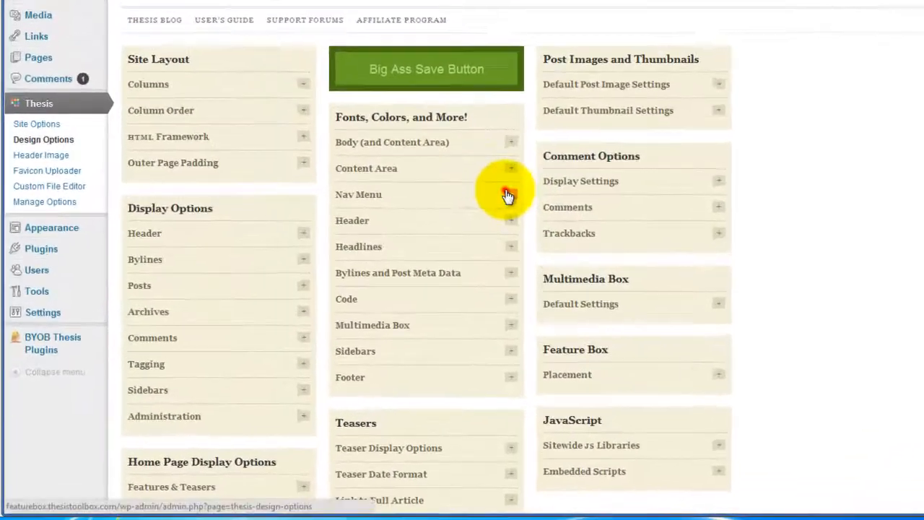
Step: Check the nav menu colors in Thesis Design Options, and set the bottom border color in the plugin's Link Border Style settings to 333333
{"action": "left_click", "coordinate": [418, 253]}
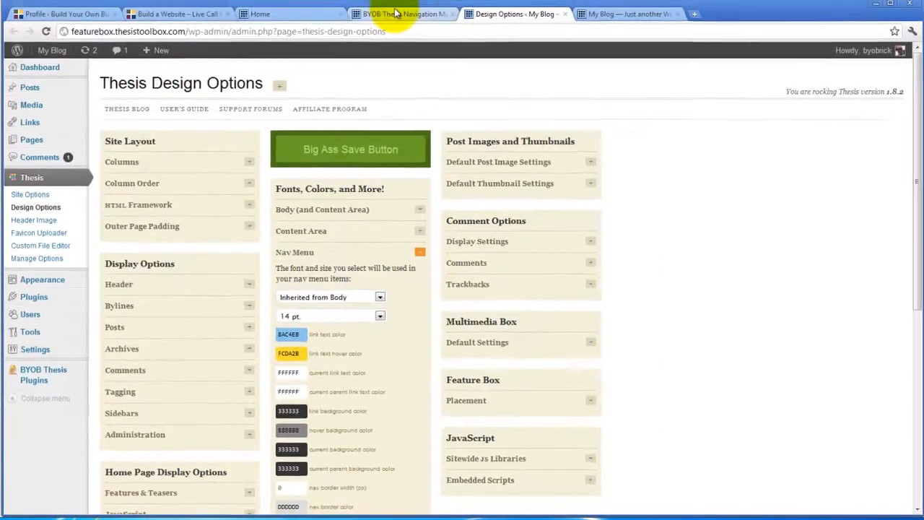
{"action": "left_click", "coordinate": [394, 16]}
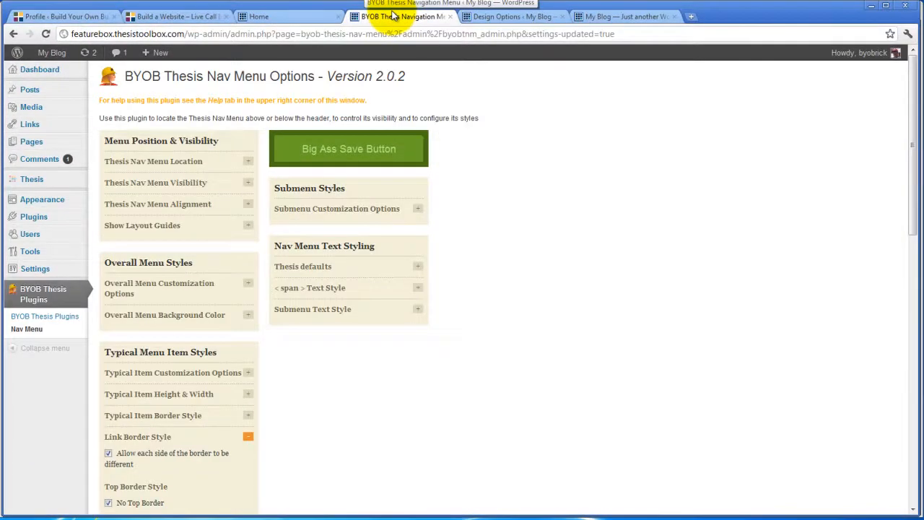
{"action": "scroll", "coordinate": [512, 274], "scroll_direction": "down", "scroll_amount": 4}
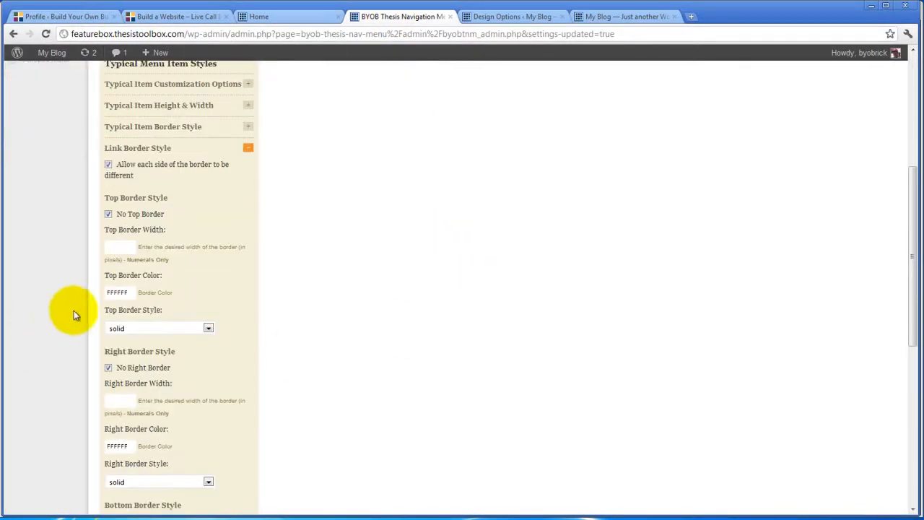
{"action": "scroll", "coordinate": [199, 318], "scroll_direction": "down", "scroll_amount": 2}
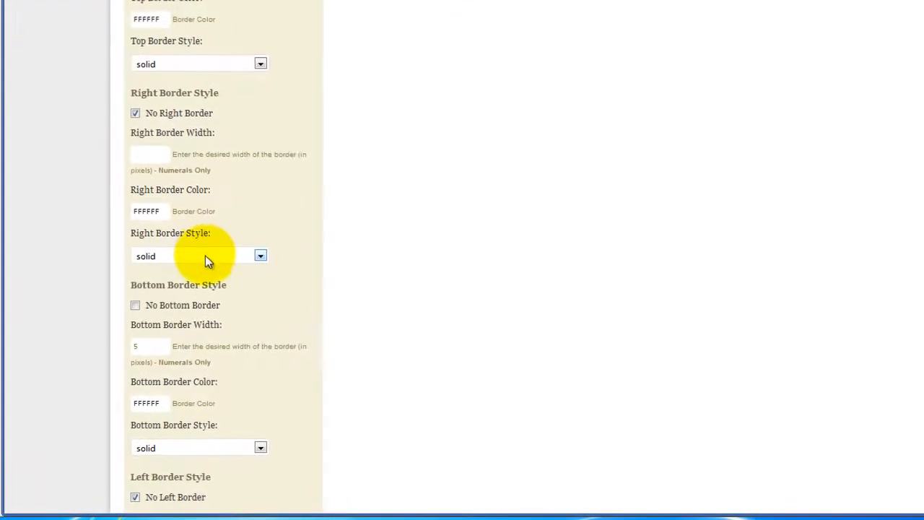
{"action": "double_click", "coordinate": [158, 405]}
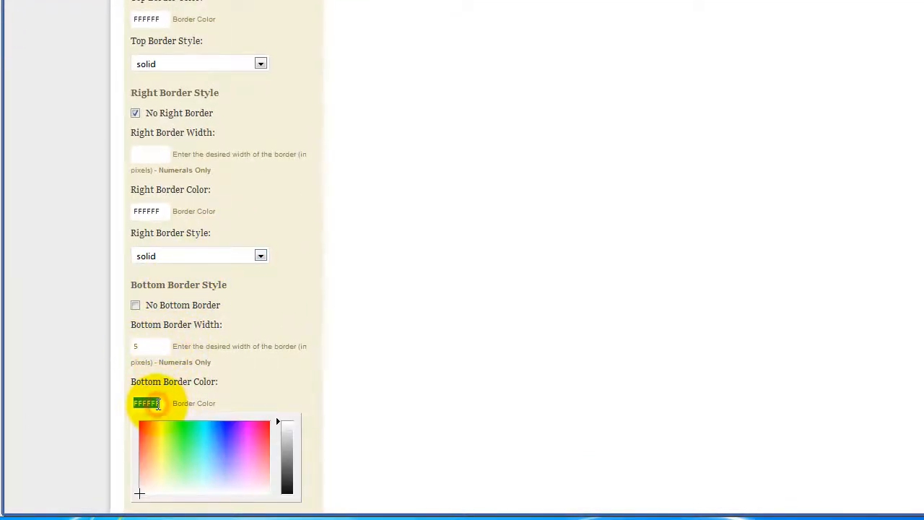
{"action": "type", "text": "33333"}
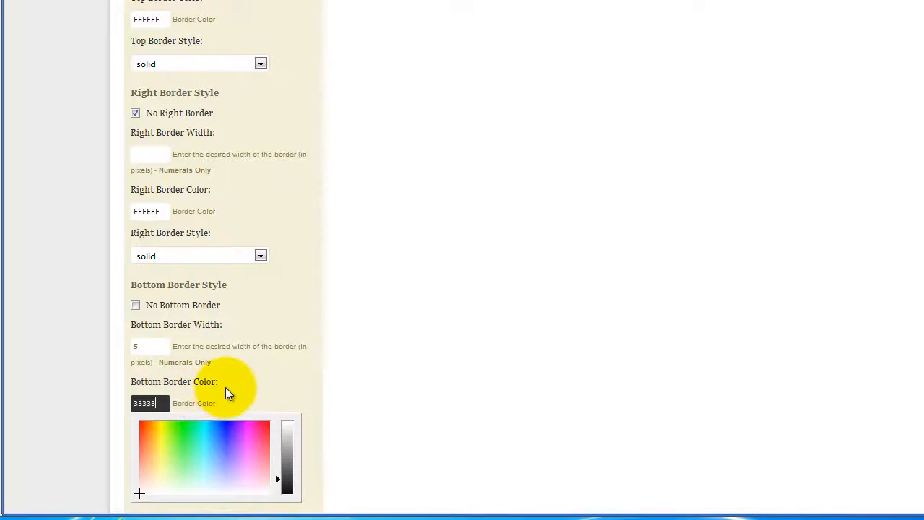
{"action": "type", "text": "3"}
{"action": "left_click", "coordinate": [258, 378]}
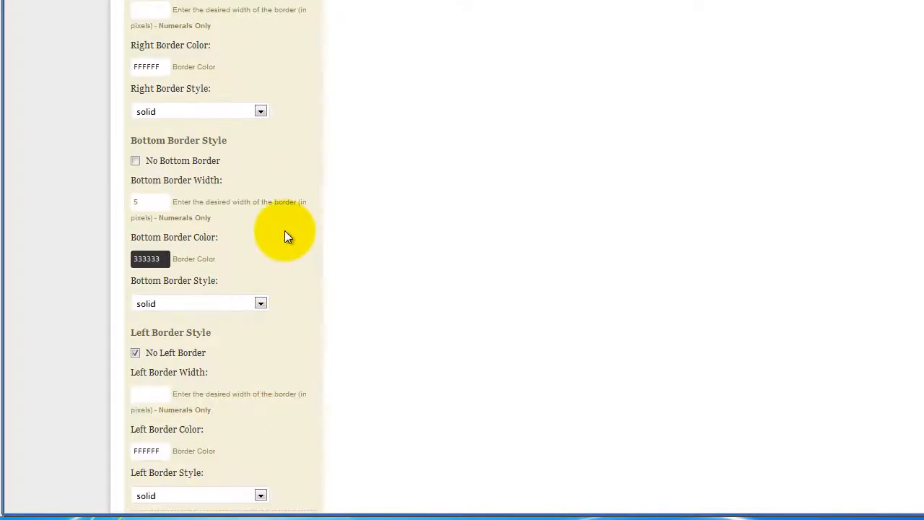
Step: In the Hover Border Style settings, turn off the top and right borders and set the bottom border width to 5 pixels
{"action": "scroll", "coordinate": [284, 231], "scroll_direction": "down", "scroll_amount": 3}
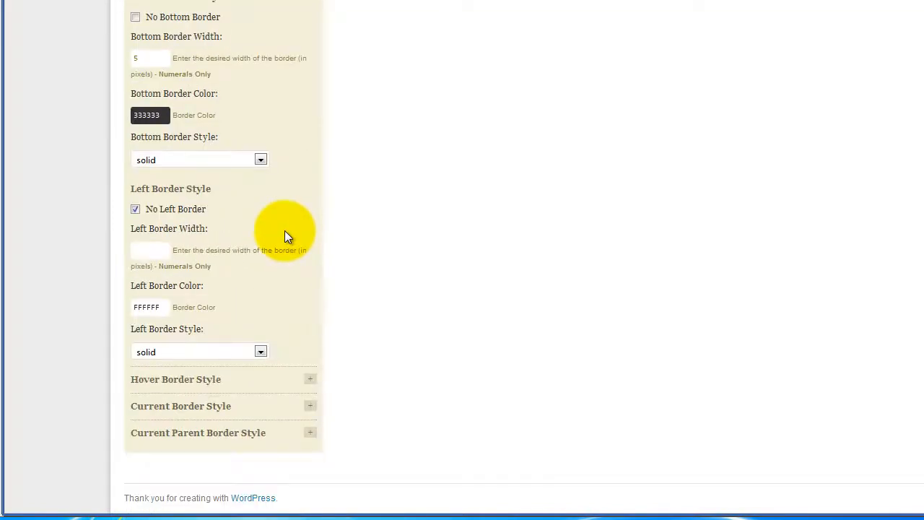
{"action": "left_click", "coordinate": [309, 379]}
{"action": "scroll", "coordinate": [282, 259], "scroll_direction": "down", "scroll_amount": 3}
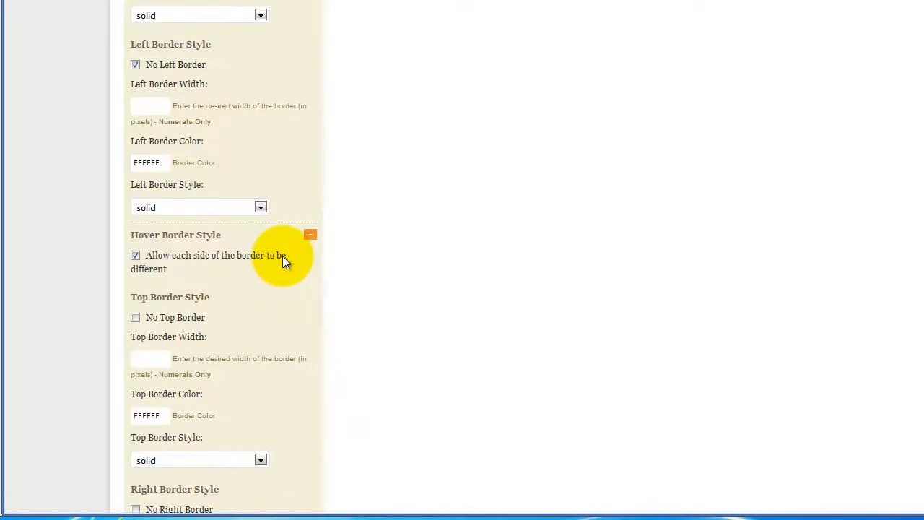
{"action": "scroll", "coordinate": [282, 256], "scroll_direction": "down", "scroll_amount": 3}
{"action": "left_click", "coordinate": [134, 102]}
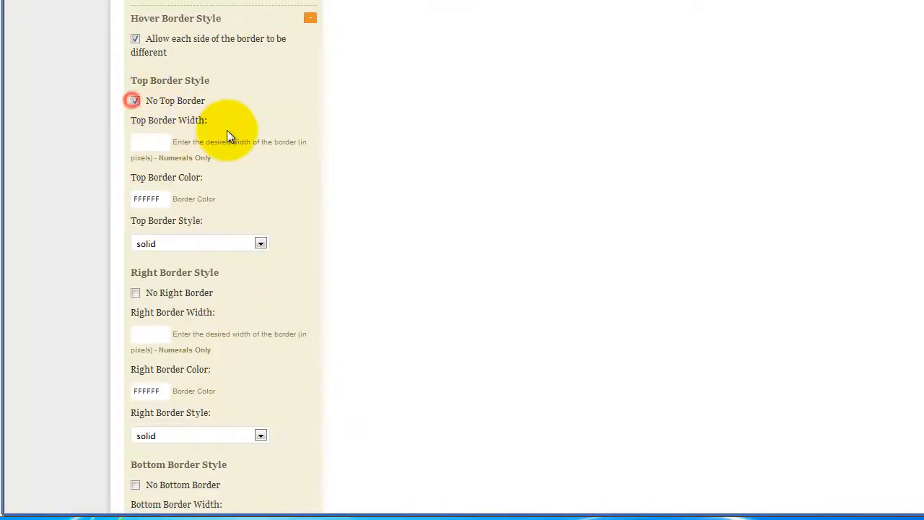
{"action": "scroll", "coordinate": [226, 132], "scroll_direction": "down", "scroll_amount": 3}
{"action": "left_click", "coordinate": [136, 77]}
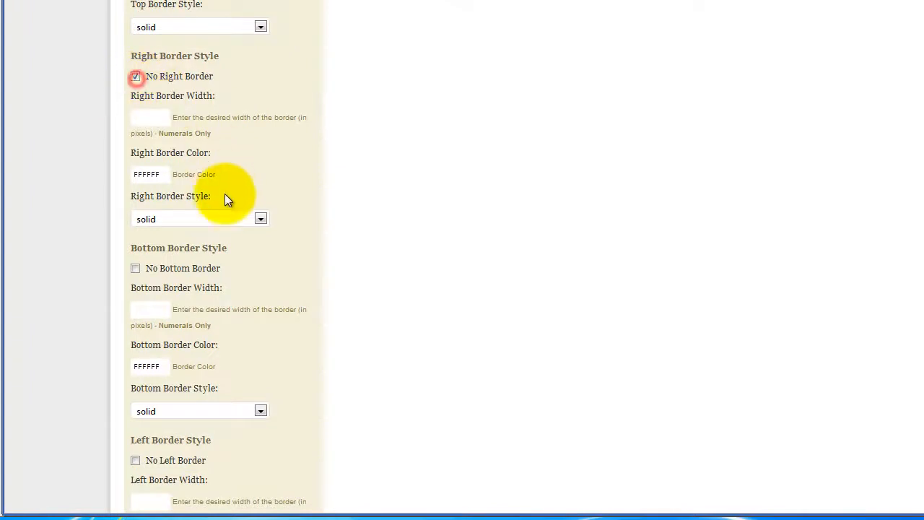
{"action": "scroll", "coordinate": [234, 209], "scroll_direction": "down", "scroll_amount": 1}
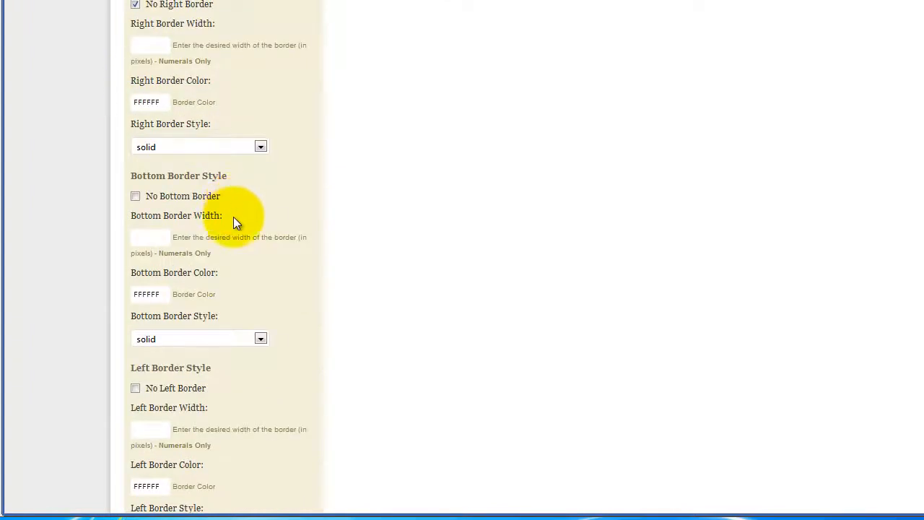
{"action": "left_click", "coordinate": [138, 386]}
{"action": "left_click", "coordinate": [154, 238]}
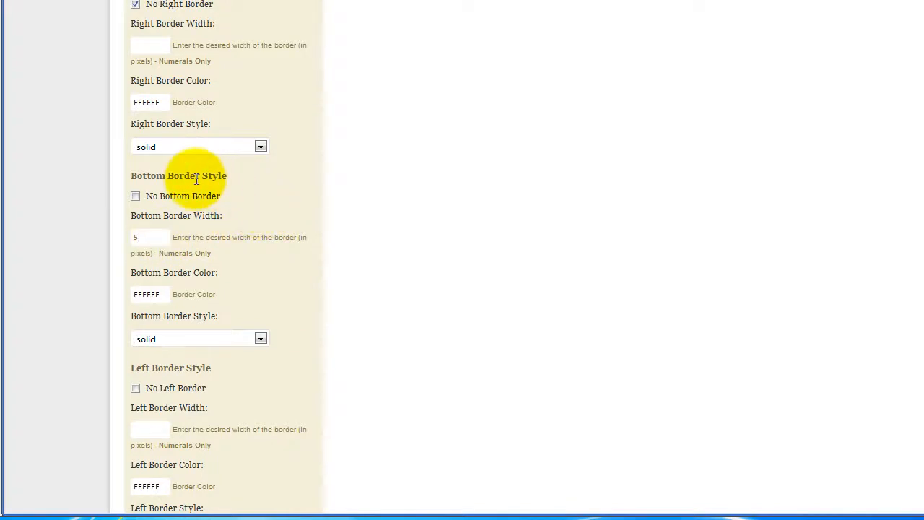
Step: Pick yellow FFE640 as the bottom border color in the Hover Border Style settings
{"action": "left_click", "coordinate": [145, 294]}
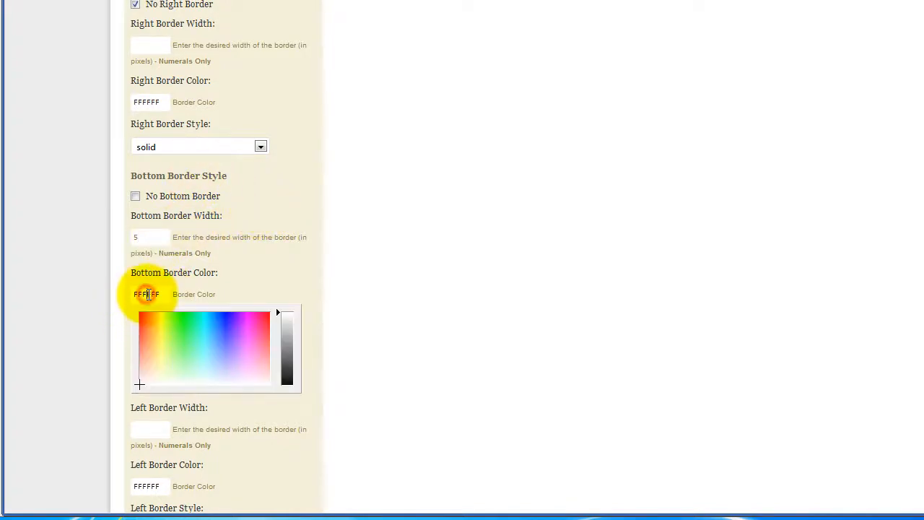
{"action": "left_click", "coordinate": [157, 329]}
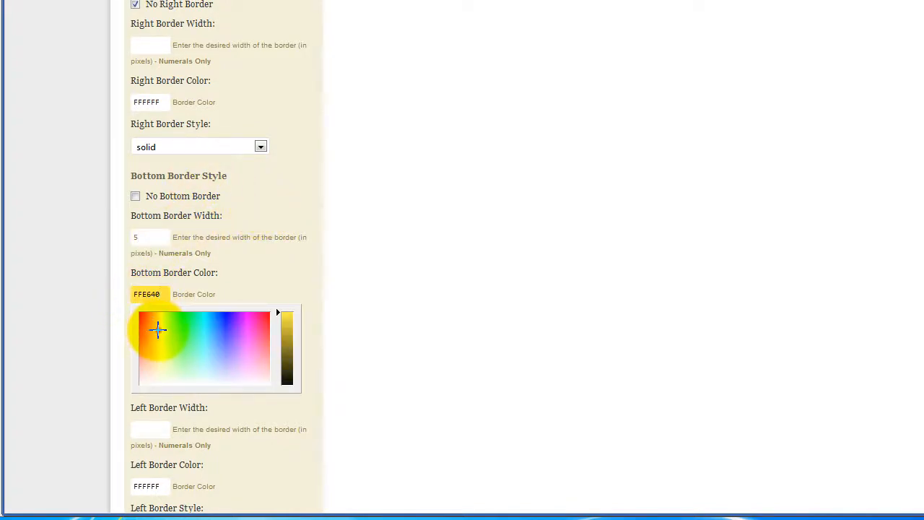
{"action": "left_click", "coordinate": [232, 284]}
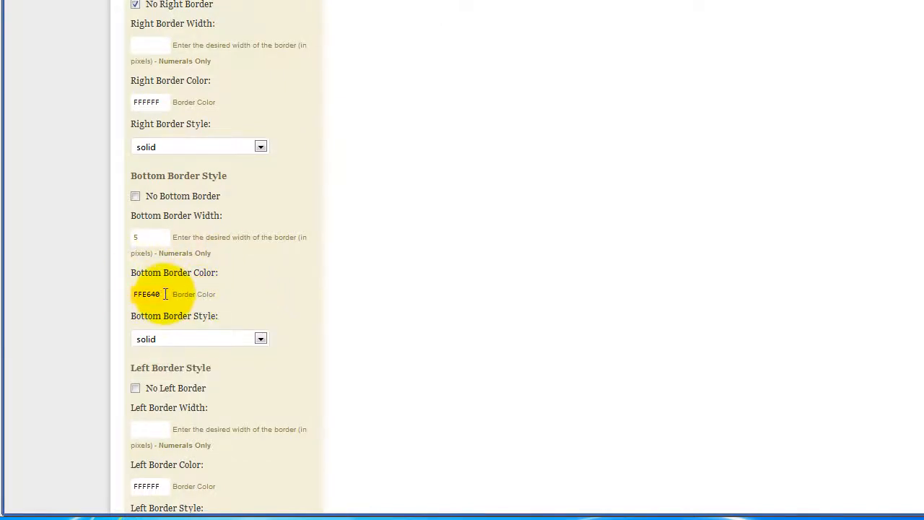
Step: Copy the nav menu's link text hover color FCDA2B from Thesis Design Options into the Hover Border Style bottom border color
{"action": "left_click", "coordinate": [489, 20]}
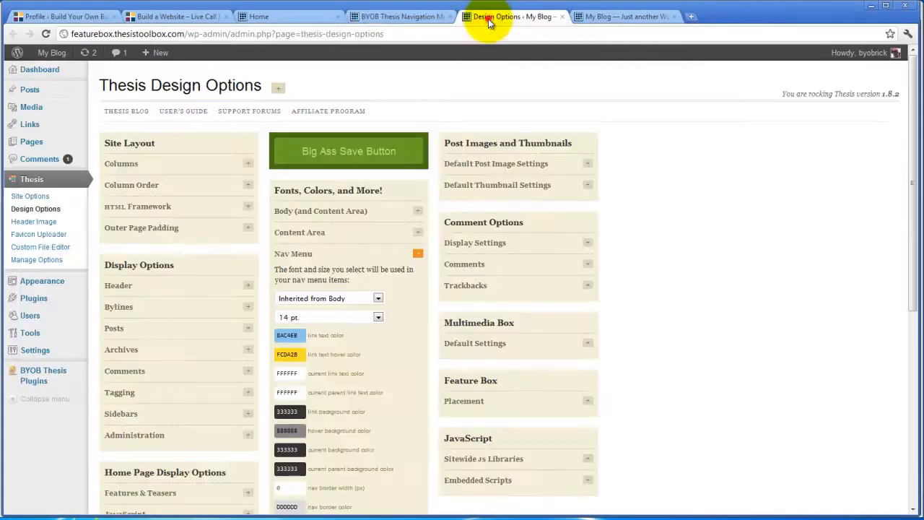
{"action": "left_click", "coordinate": [287, 354]}
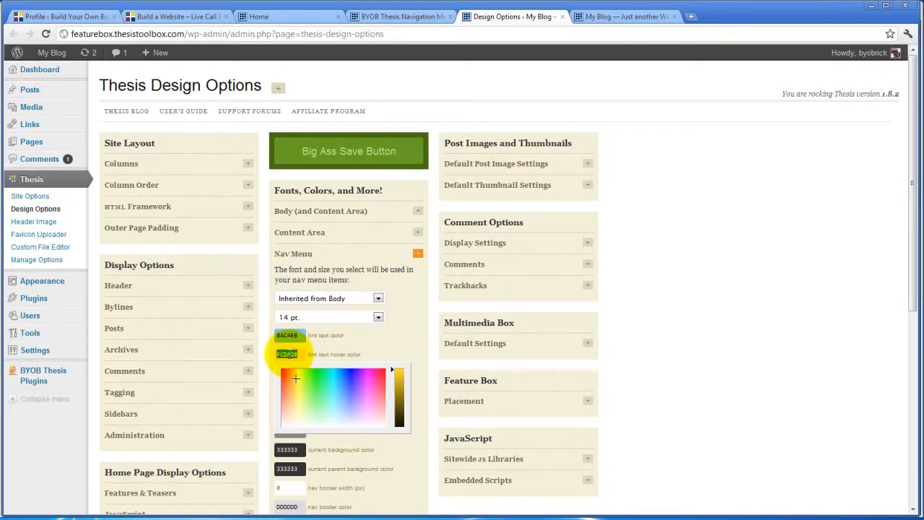
{"action": "left_click", "coordinate": [412, 16]}
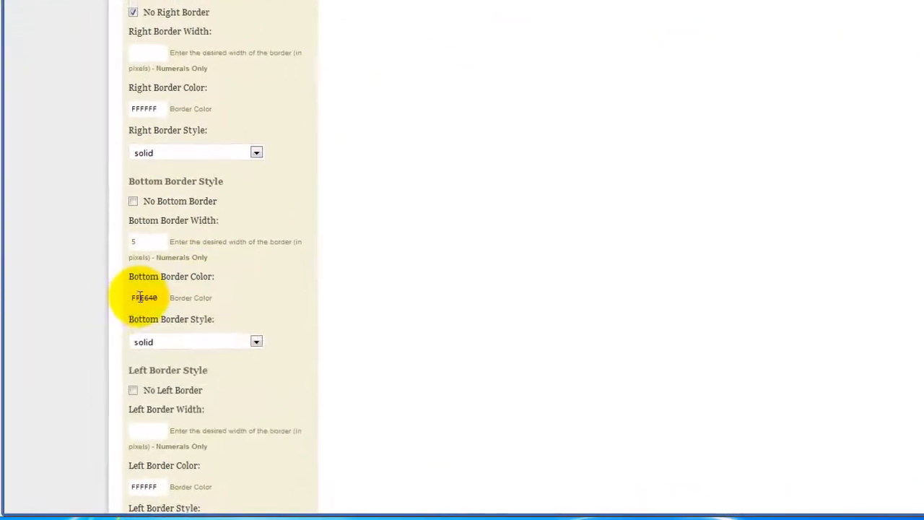
{"action": "double_click", "coordinate": [141, 298]}
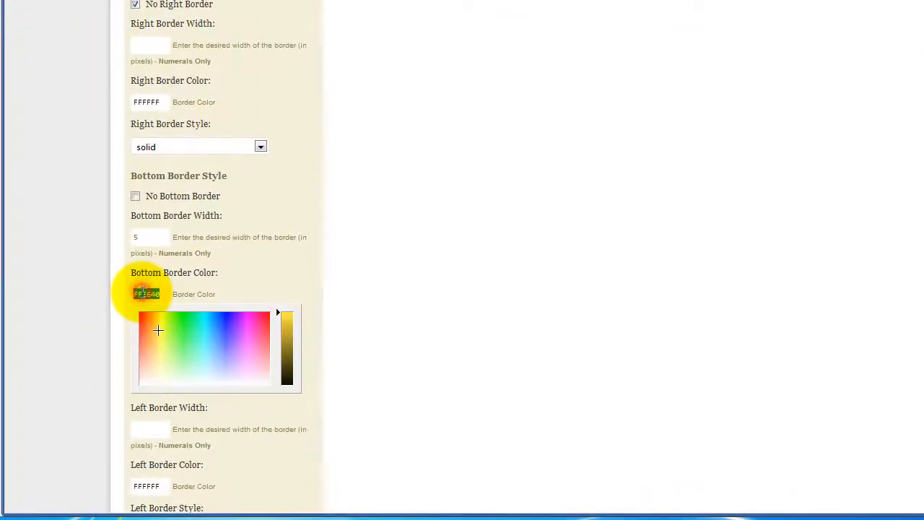
{"action": "type", "text": "FCDA2B"}
{"action": "left_click", "coordinate": [215, 281]}
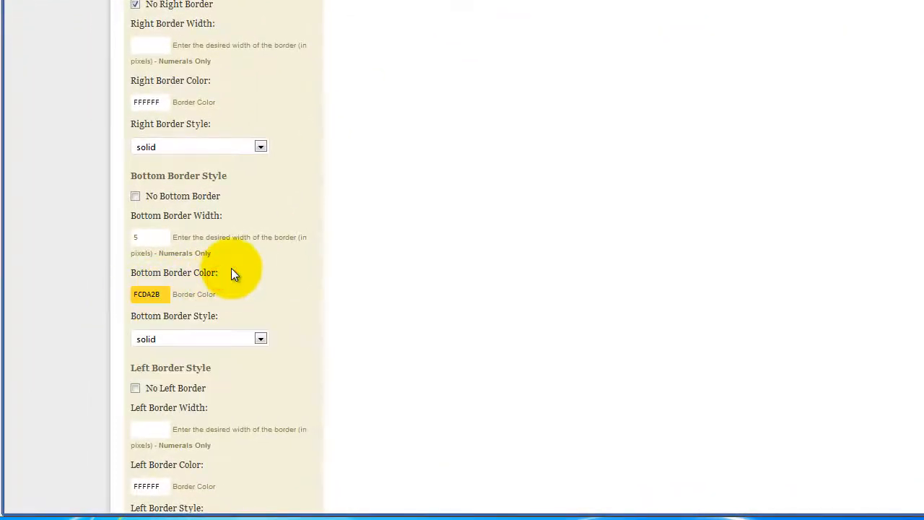
{"action": "left_click", "coordinate": [260, 339]}
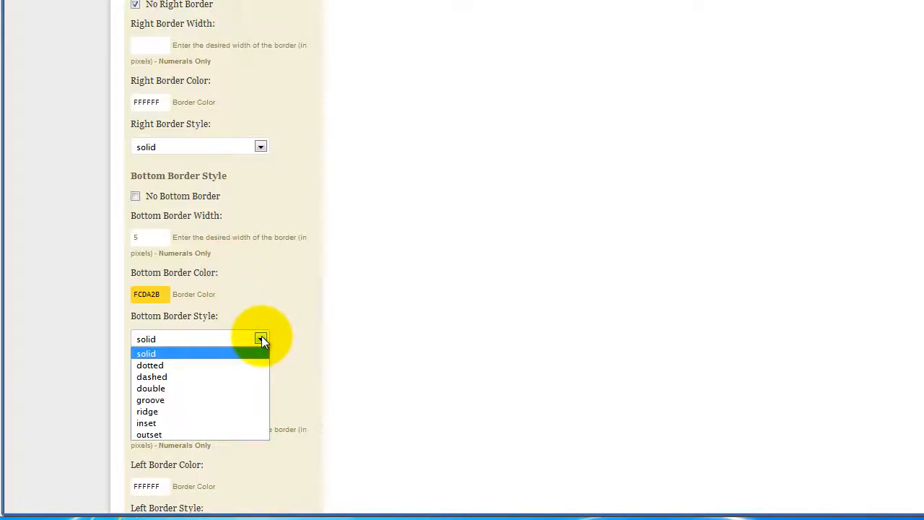
{"action": "left_click", "coordinate": [262, 339]}
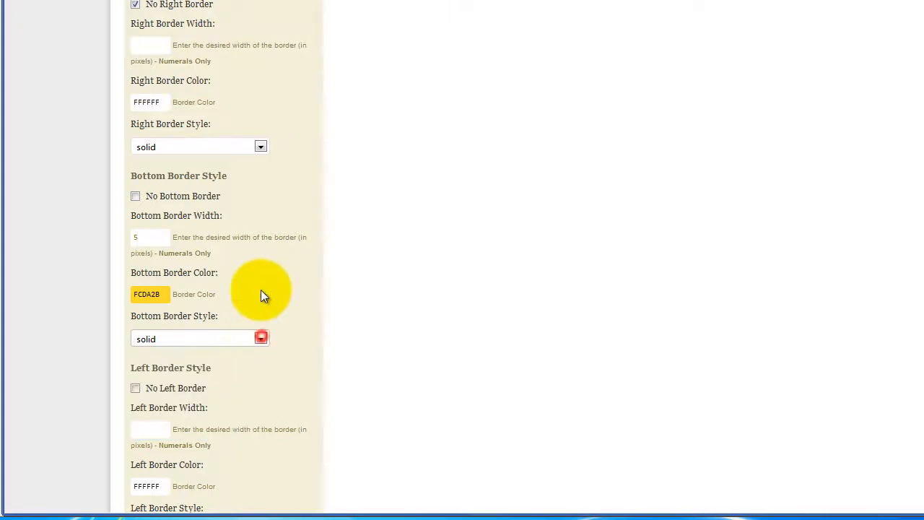
Step: Turn off the top, right and left borders in the Current Border Style settings
{"action": "scroll", "coordinate": [301, 283], "scroll_direction": "down", "scroll_amount": 2}
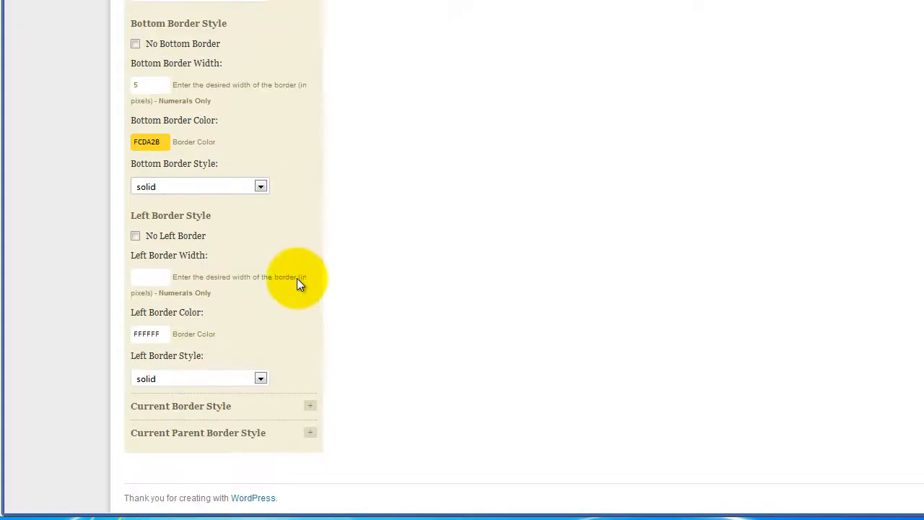
{"action": "left_click", "coordinate": [311, 409]}
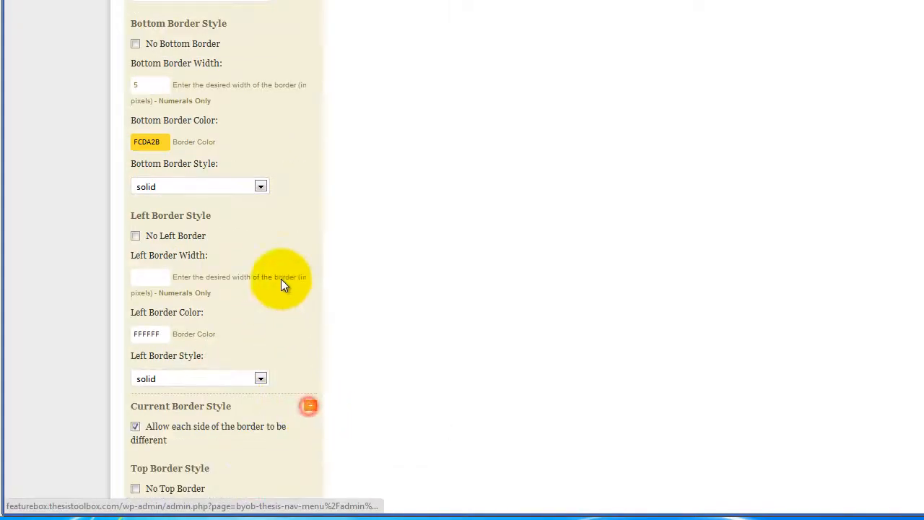
{"action": "scroll", "coordinate": [283, 283], "scroll_direction": "down", "scroll_amount": 3}
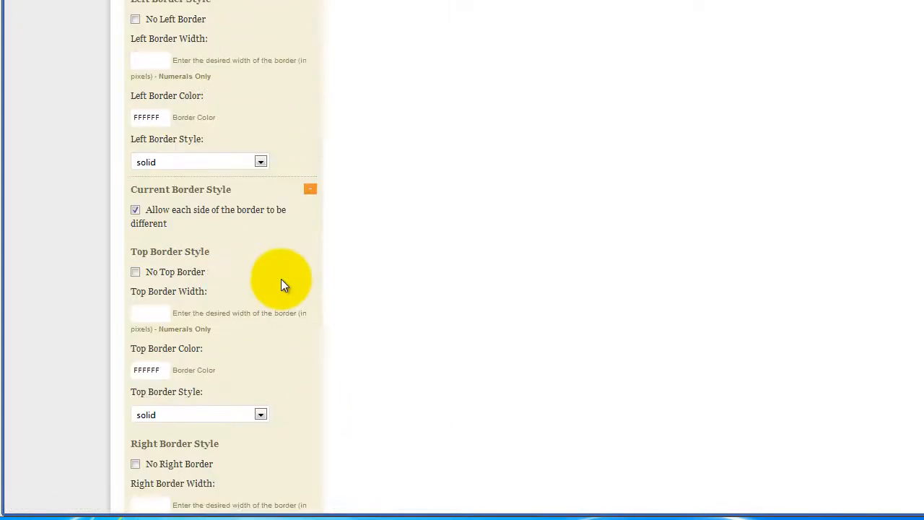
{"action": "left_click", "coordinate": [135, 271]}
{"action": "scroll", "coordinate": [224, 270], "scroll_direction": "down", "scroll_amount": 5}
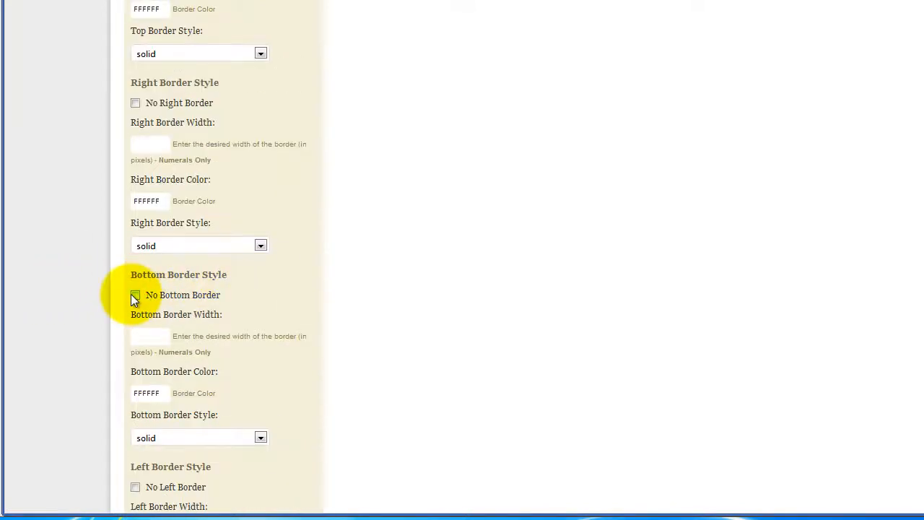
{"action": "left_click", "coordinate": [136, 104]}
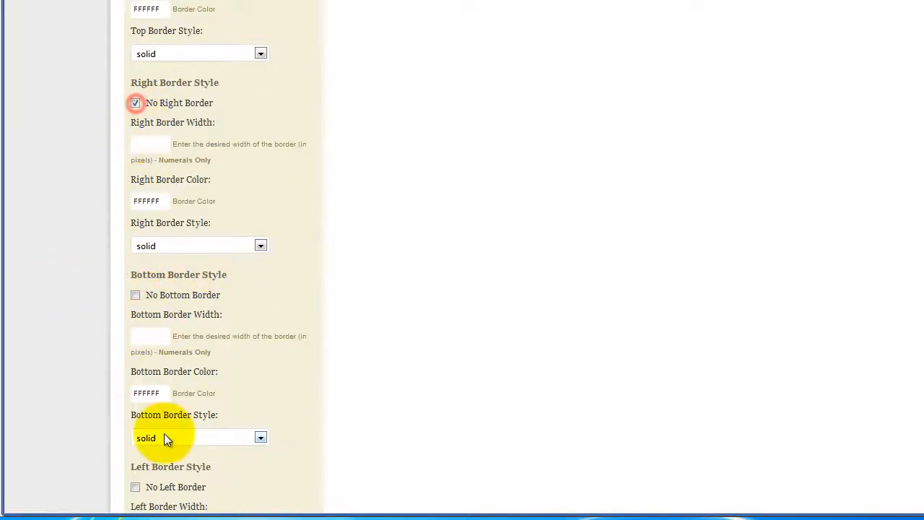
{"action": "left_click", "coordinate": [136, 487]}
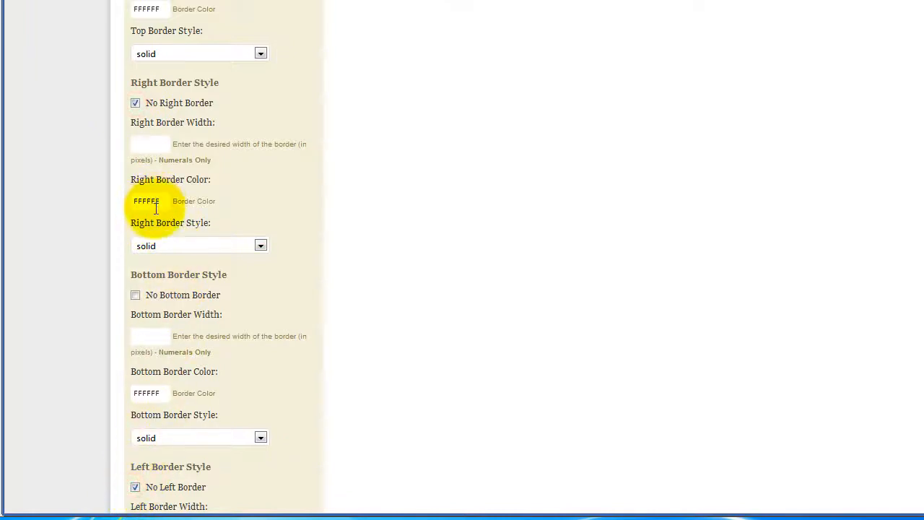
Step: Set the Current Border Style bottom border width to 5 pixels and pick blue 2BB8FF as its color
{"action": "left_click", "coordinate": [149, 333]}
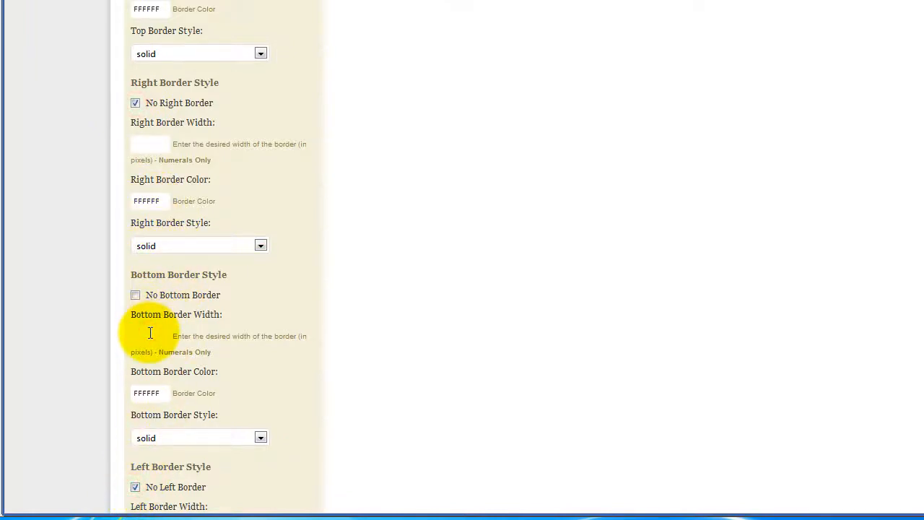
{"action": "type", "text": "5"}
{"action": "left_click", "coordinate": [157, 392]}
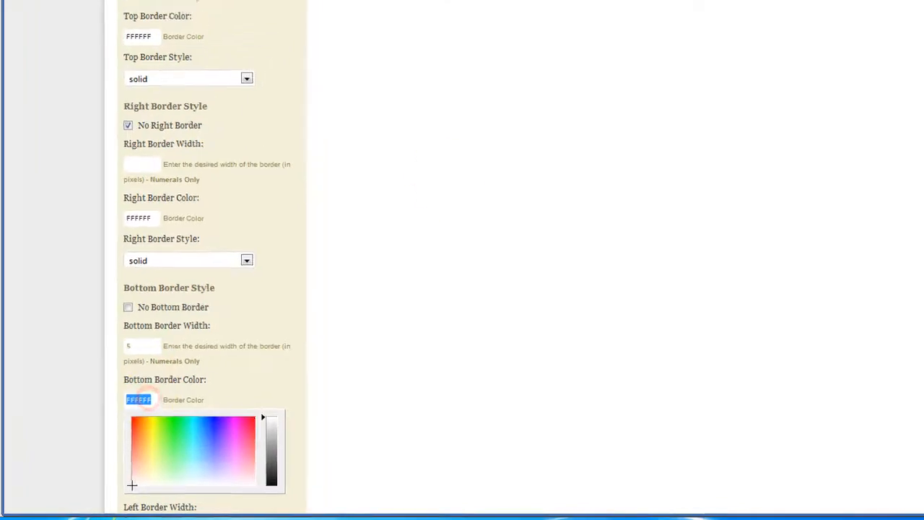
{"action": "left_click", "coordinate": [493, 18]}
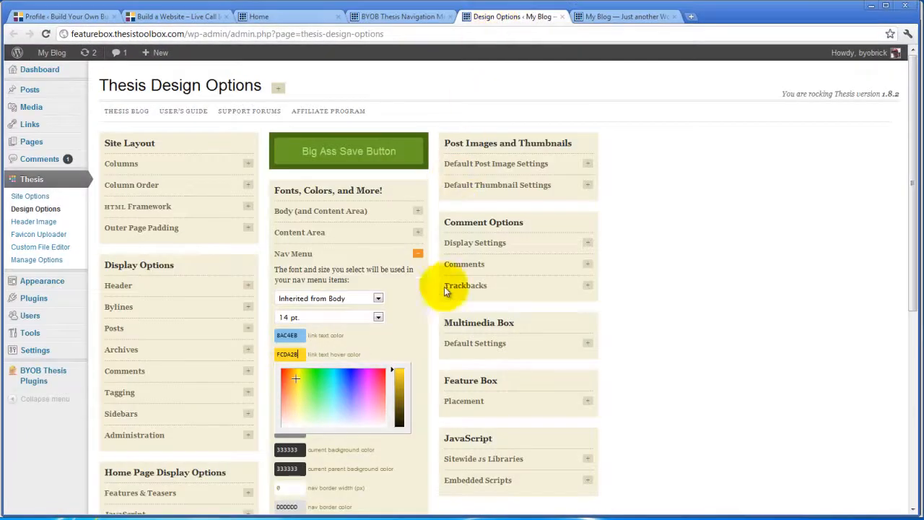
{"action": "left_click", "coordinate": [405, 330]}
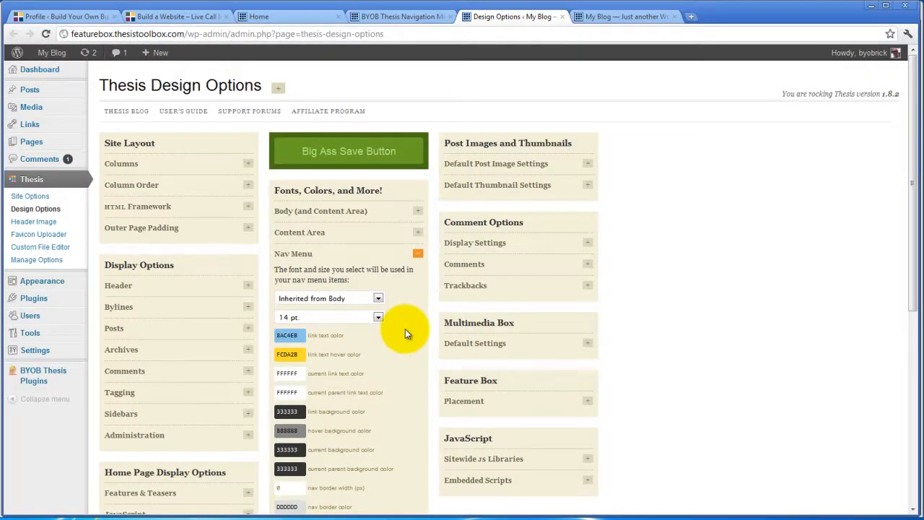
{"action": "left_click", "coordinate": [408, 17]}
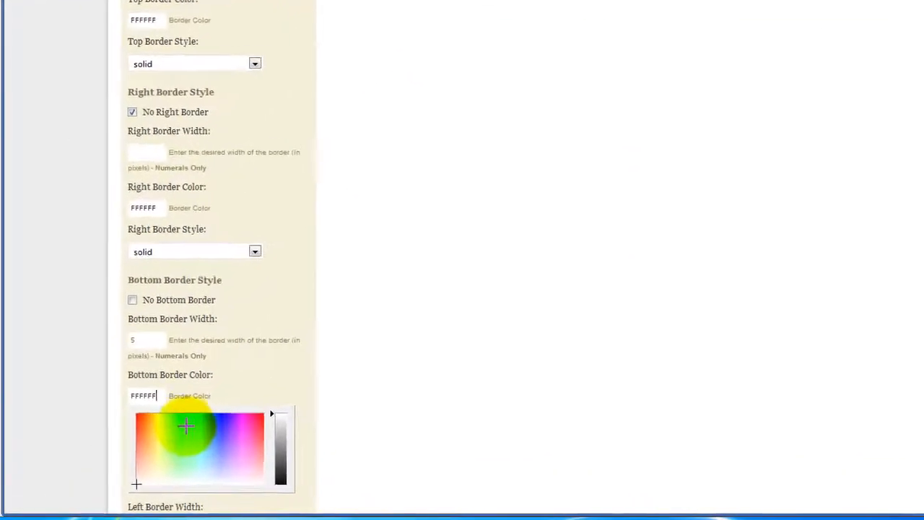
{"action": "left_click", "coordinate": [211, 425]}
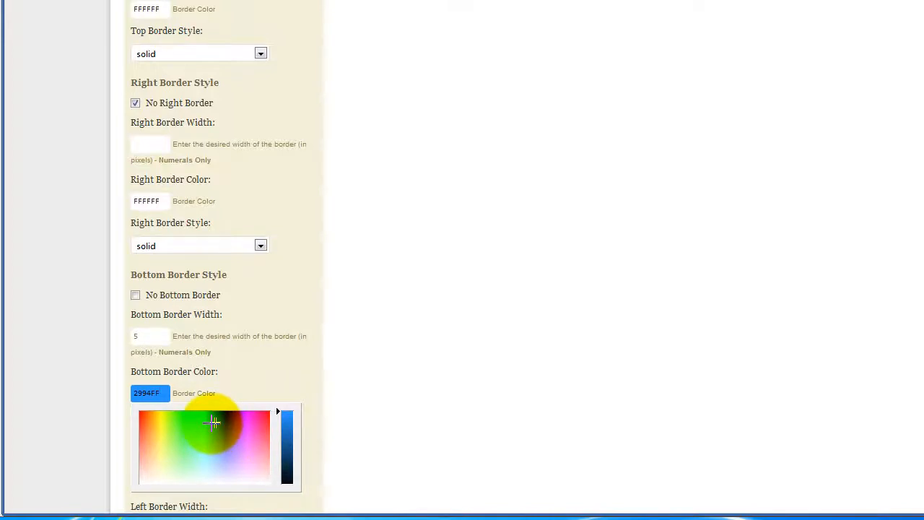
{"action": "left_click", "coordinate": [211, 423]}
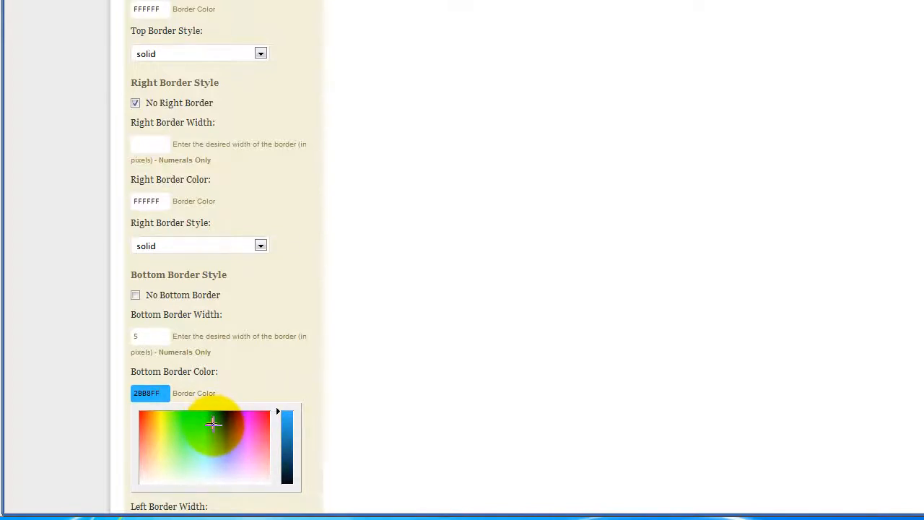
Step: Darken the Current Border Style bottom border color to 259FDB and copy its value
{"action": "left_click", "coordinate": [283, 422]}
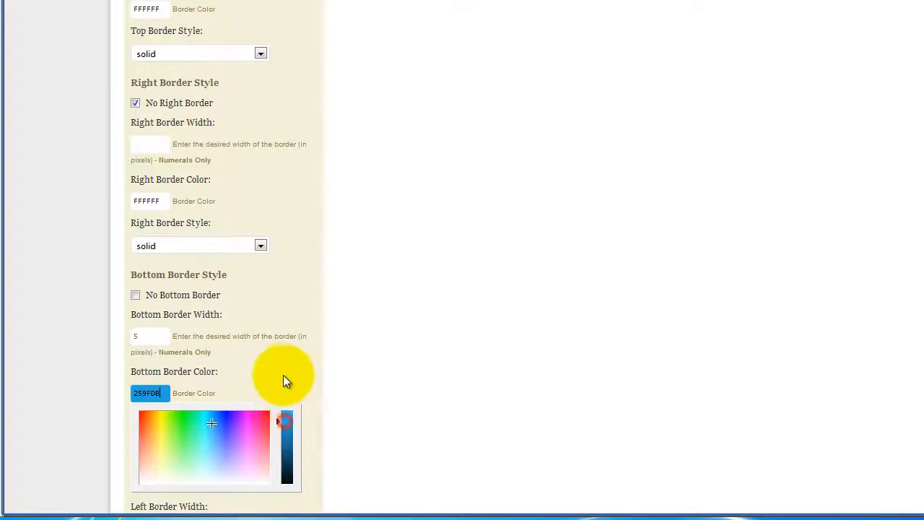
{"action": "left_click", "coordinate": [284, 372]}
{"action": "scroll", "coordinate": [285, 366], "scroll_direction": "down", "scroll_amount": 2}
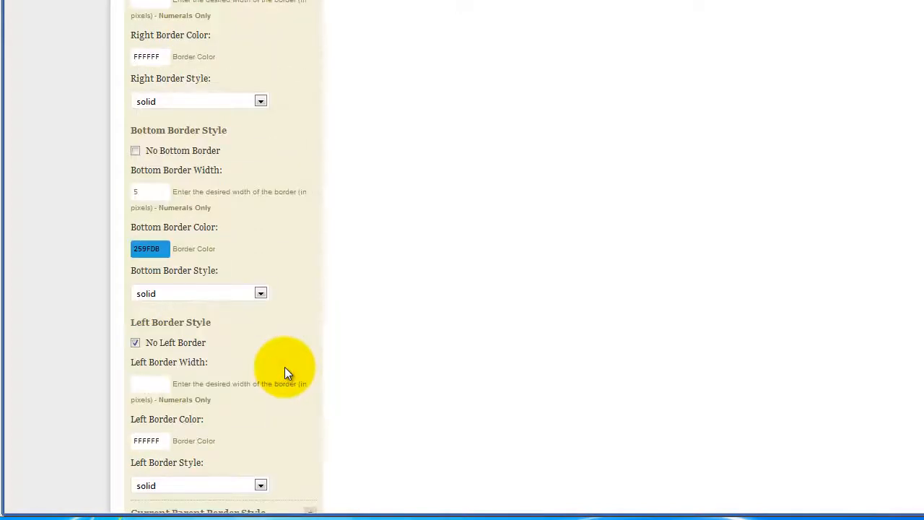
{"action": "scroll", "coordinate": [284, 367], "scroll_direction": "down", "scroll_amount": 1}
{"action": "scroll", "coordinate": [284, 372], "scroll_direction": "up", "scroll_amount": 1}
{"action": "left_click", "coordinate": [138, 251]}
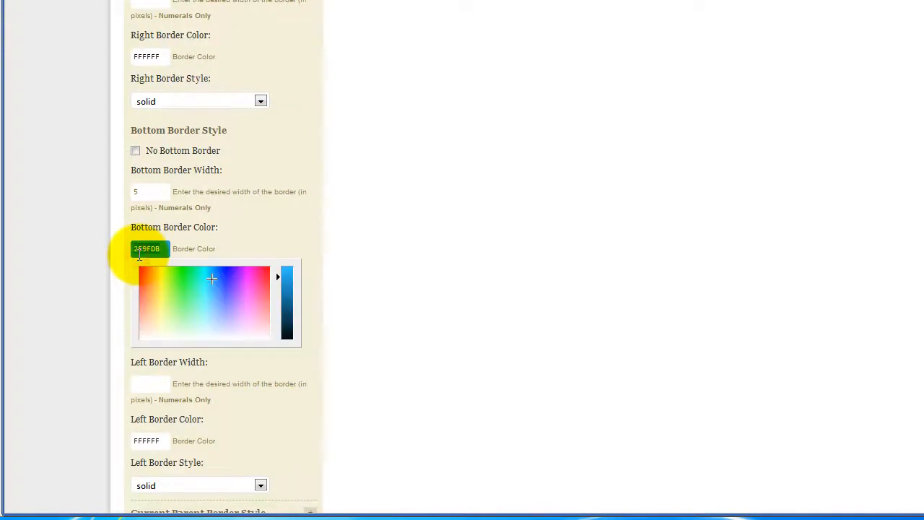
{"action": "left_click", "coordinate": [258, 222]}
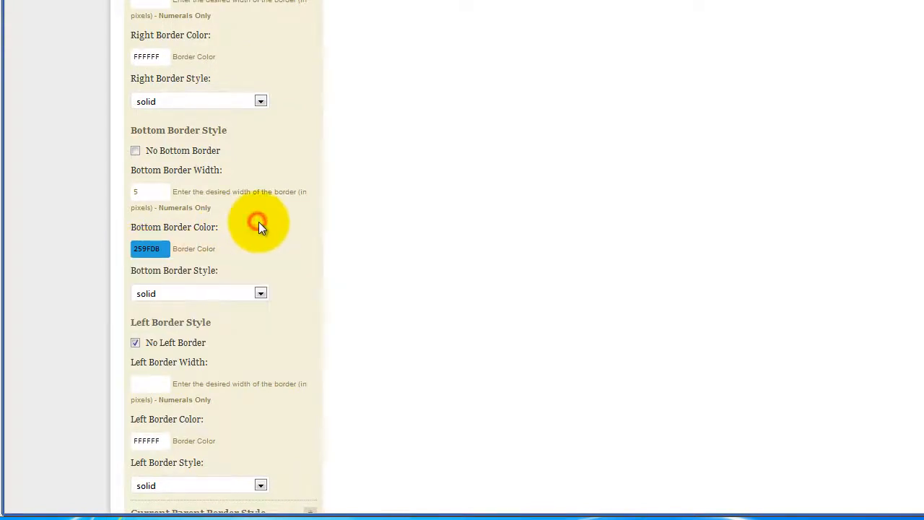
Step: Expand the Current Parent Border Style settings and turn off the top and right borders
{"action": "scroll", "coordinate": [286, 363], "scroll_direction": "down", "scroll_amount": 1}
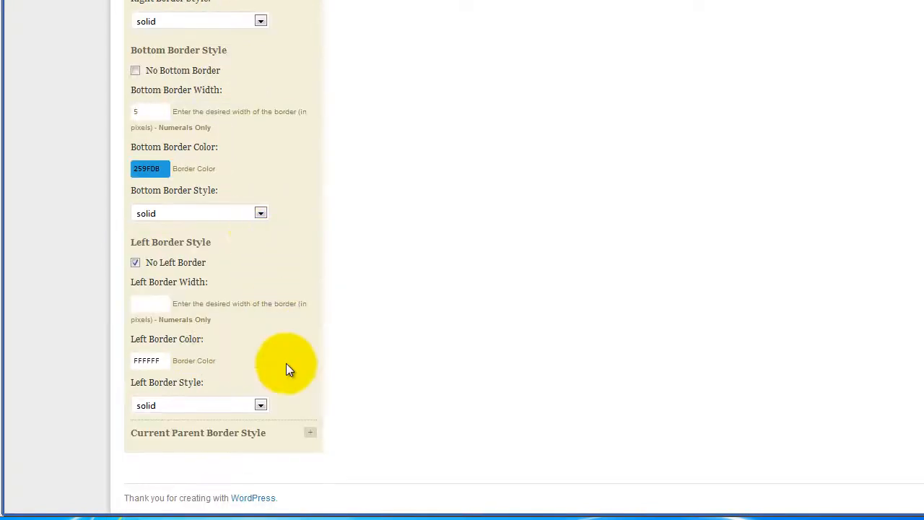
{"action": "left_click", "coordinate": [310, 433]}
{"action": "scroll", "coordinate": [313, 390], "scroll_direction": "down", "scroll_amount": 5}
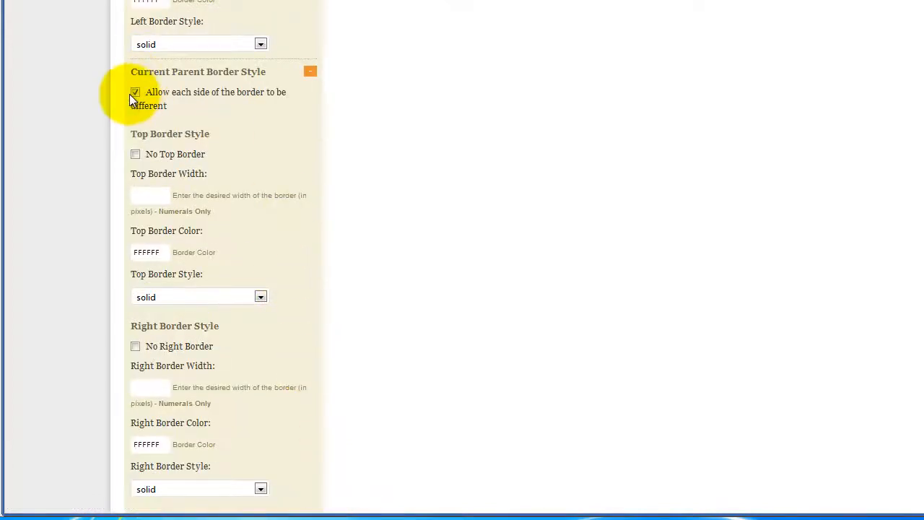
{"action": "left_click", "coordinate": [136, 152]}
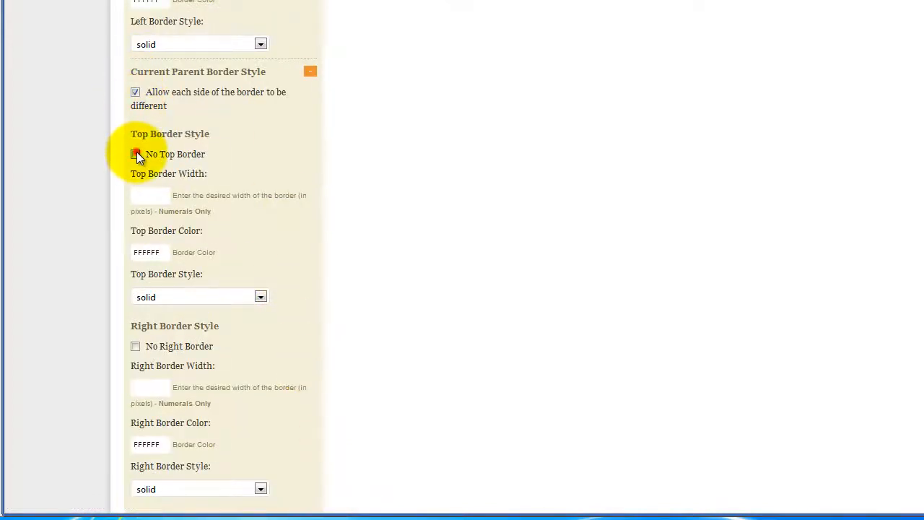
{"action": "scroll", "coordinate": [336, 188], "scroll_direction": "down", "scroll_amount": 3}
{"action": "left_click", "coordinate": [136, 130]}
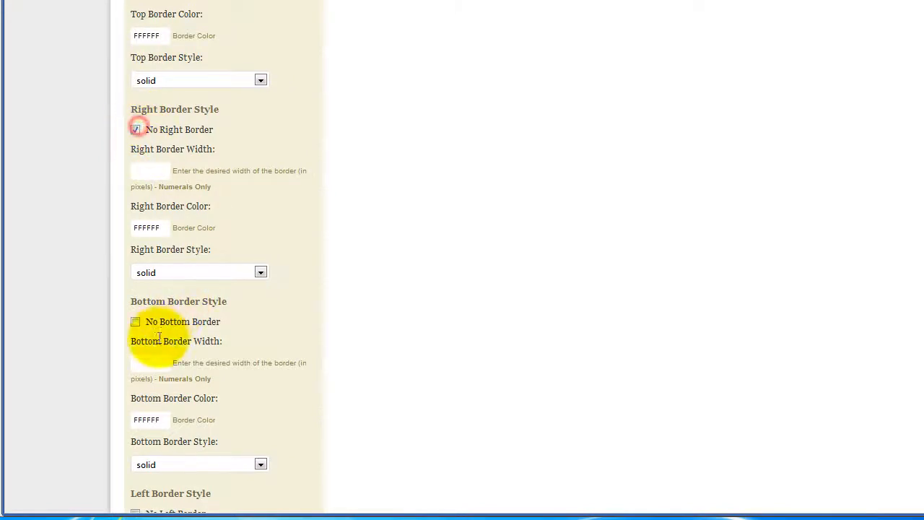
Step: Give the Current Parent Border Style a 5-pixel bottom border in the copied color 259FDB and turn off its left border
{"action": "left_click", "coordinate": [148, 364]}
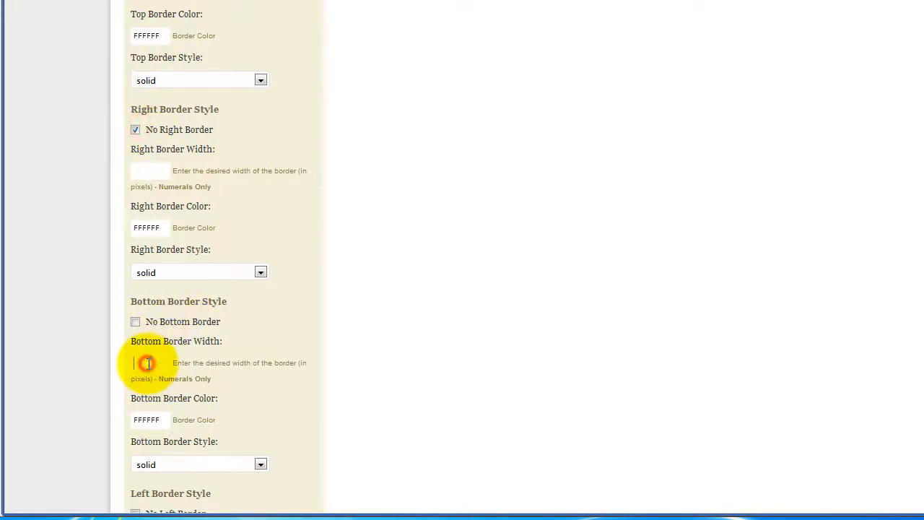
{"action": "left_click", "coordinate": [151, 419]}
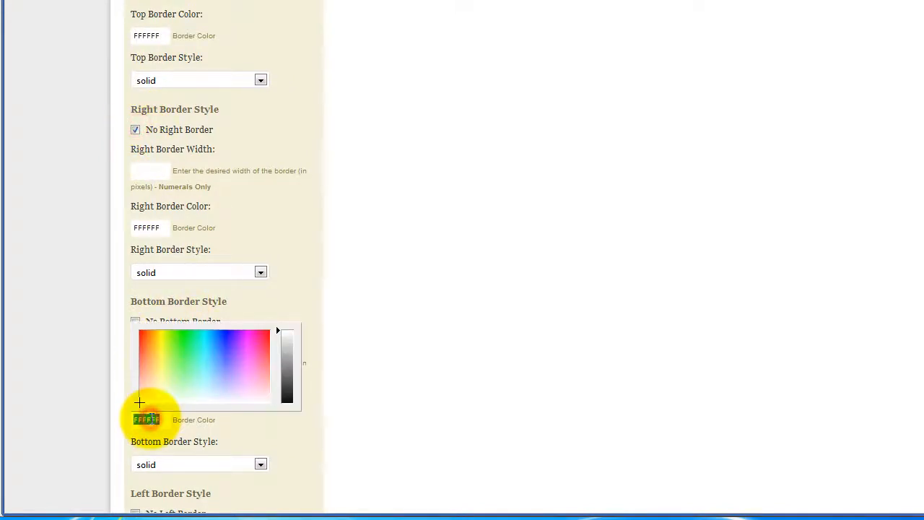
{"action": "type", "text": "259FDB"}
{"action": "left_click", "coordinate": [226, 425]}
{"action": "scroll", "coordinate": [234, 410], "scroll_direction": "down", "scroll_amount": 3}
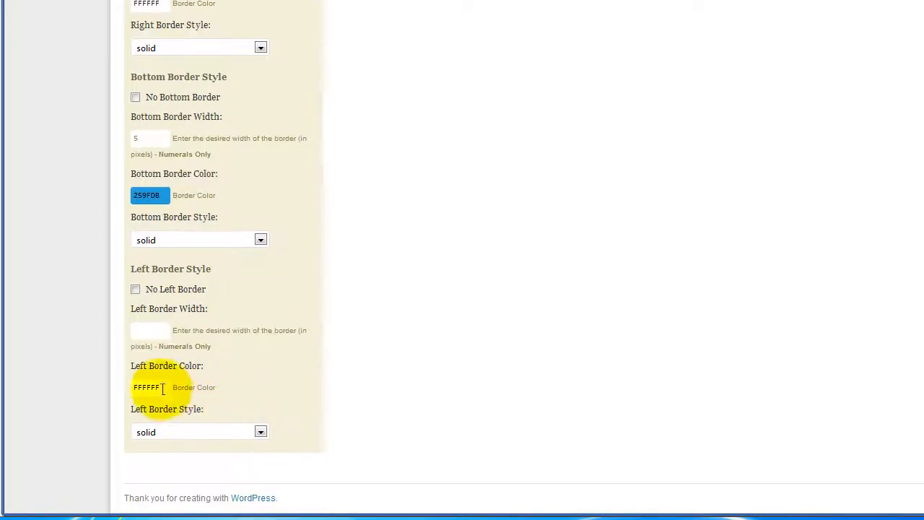
{"action": "left_click", "coordinate": [136, 289]}
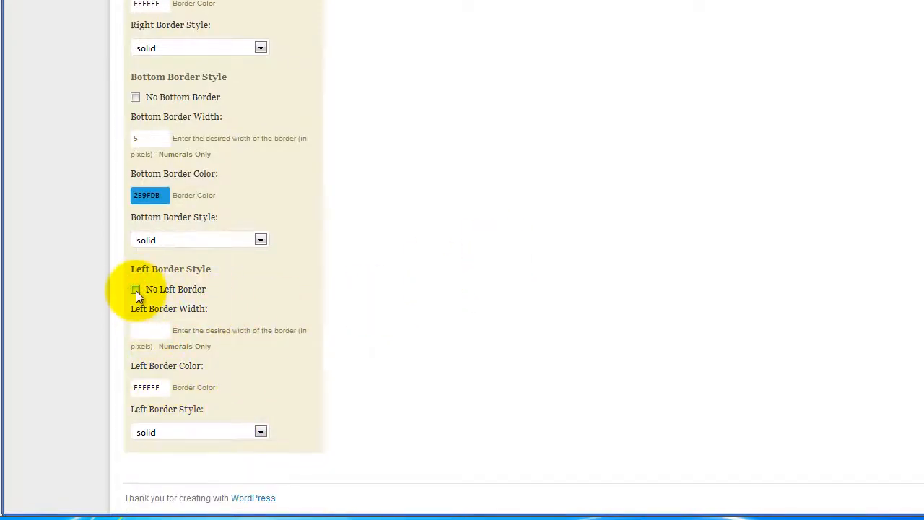
Step: Save the BYOB Thesis Nav Menu options with the new border styles
{"action": "scroll", "coordinate": [395, 282], "scroll_direction": "down", "scroll_amount": 7}
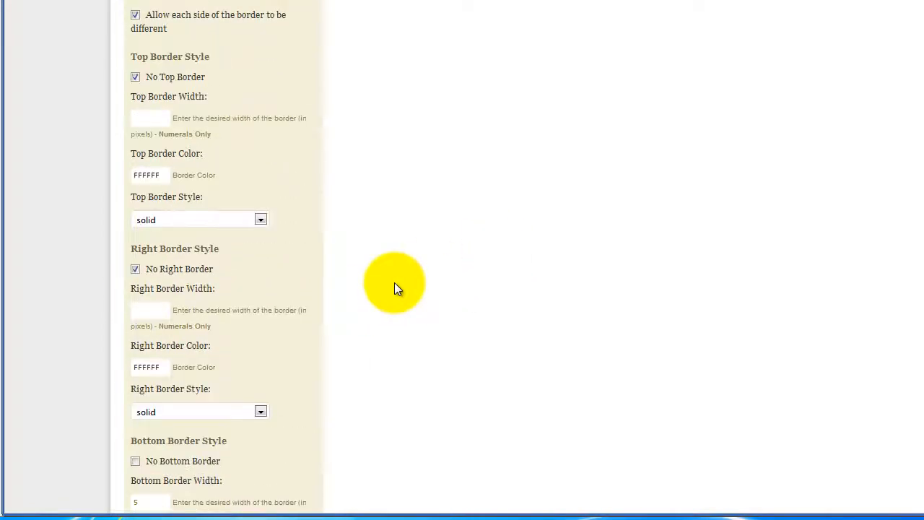
{"action": "scroll", "coordinate": [394, 282], "scroll_direction": "up", "scroll_amount": 8}
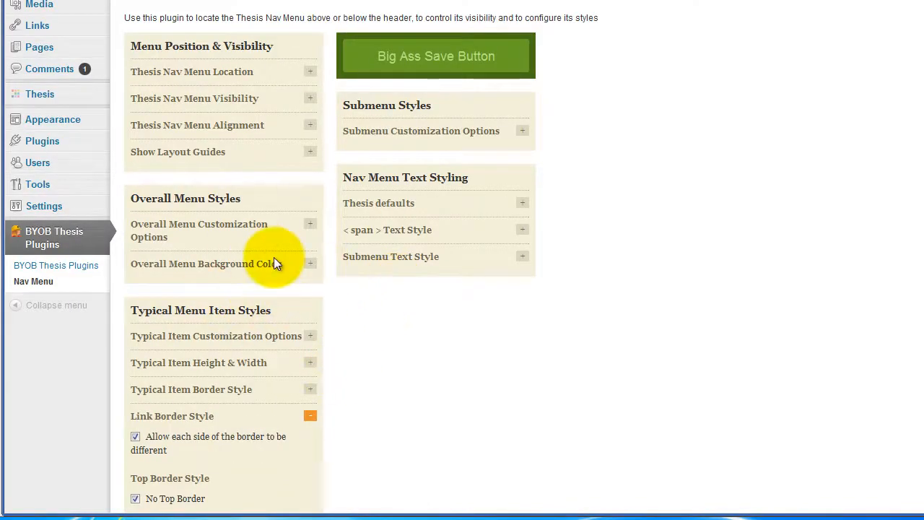
{"action": "scroll", "coordinate": [387, 377], "scroll_direction": "down", "scroll_amount": 3}
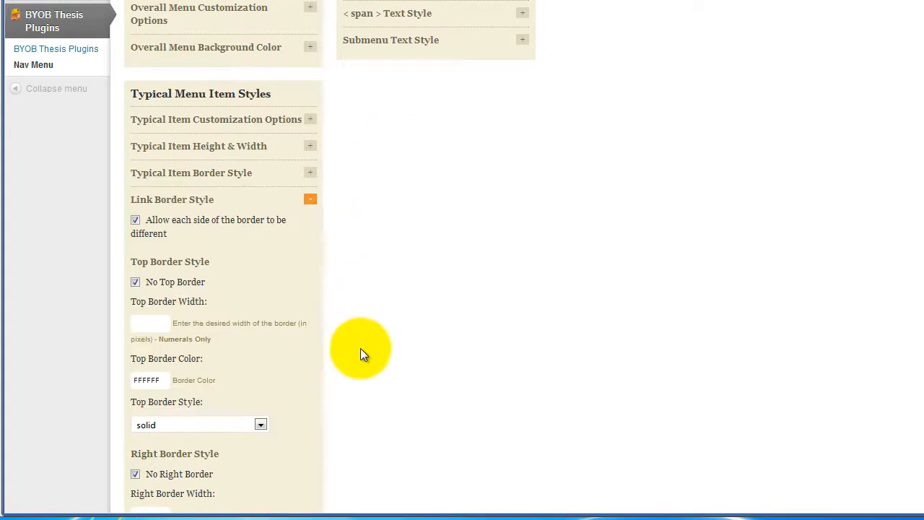
{"action": "scroll", "coordinate": [469, 257], "scroll_direction": "up", "scroll_amount": 3}
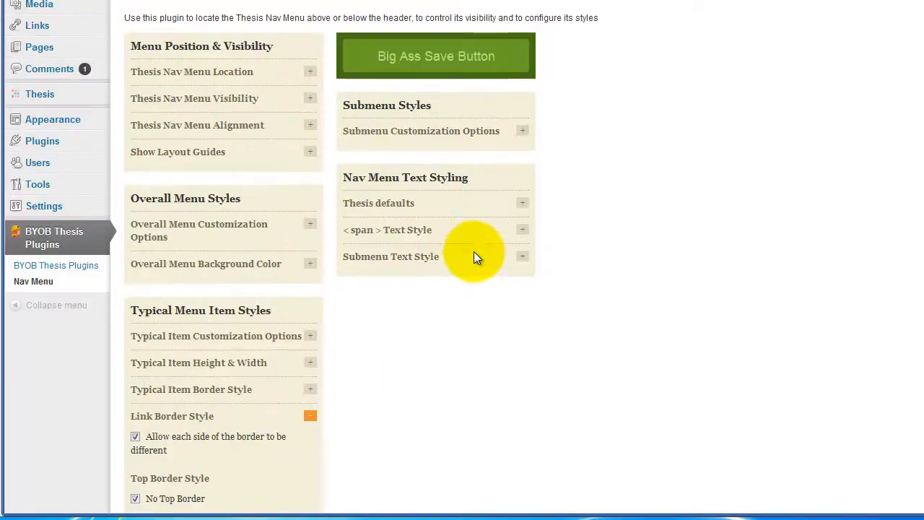
{"action": "left_click", "coordinate": [444, 64]}
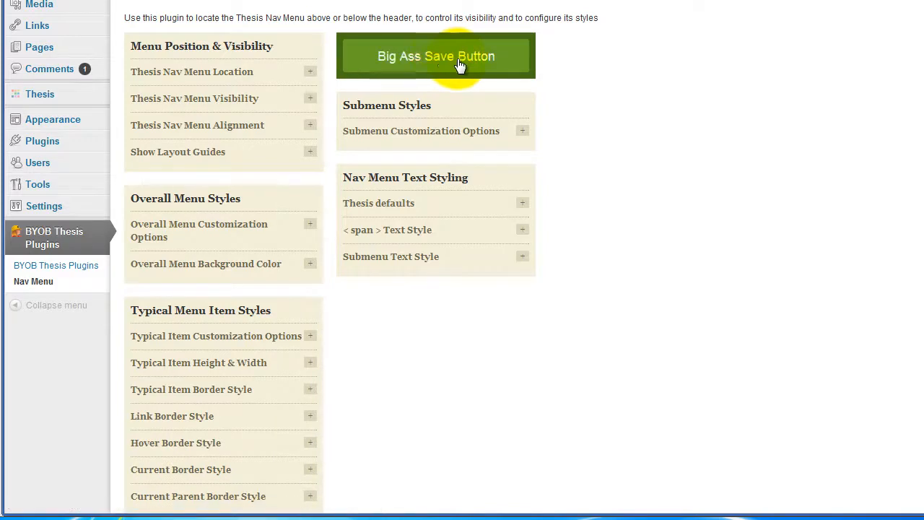
Step: Check the nav menu's hover and current borders on the live site, and open the Demo One page
{"action": "scroll", "coordinate": [372, 428], "scroll_direction": "down", "scroll_amount": 2}
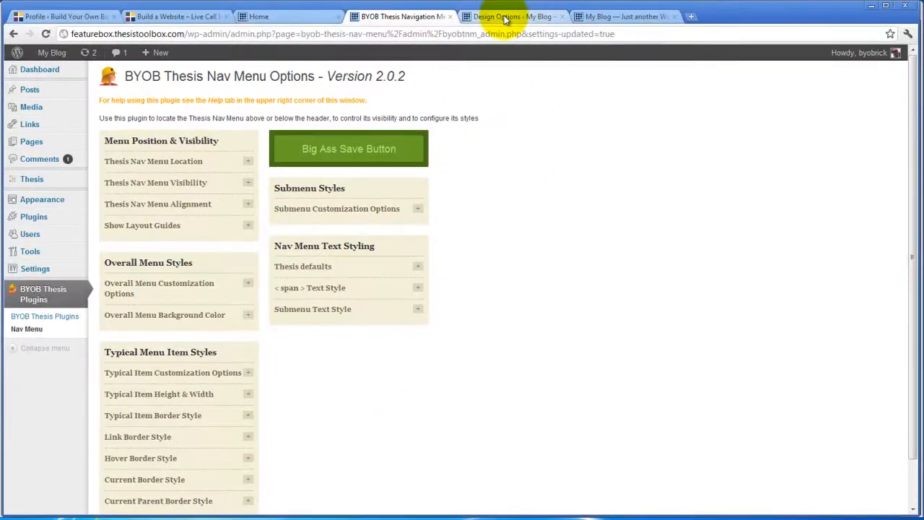
{"action": "left_click", "coordinate": [505, 17]}
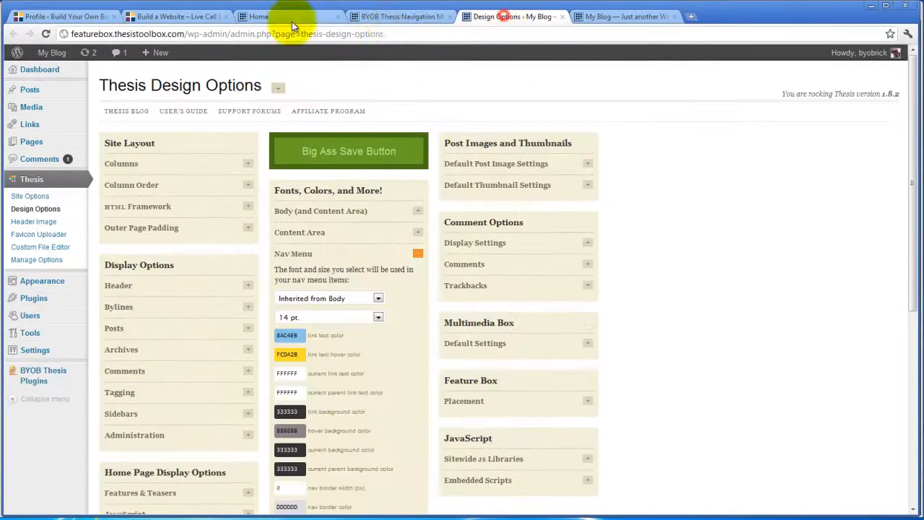
{"action": "left_click", "coordinate": [289, 17]}
{"action": "mouse_move", "coordinate": [61, 54]}
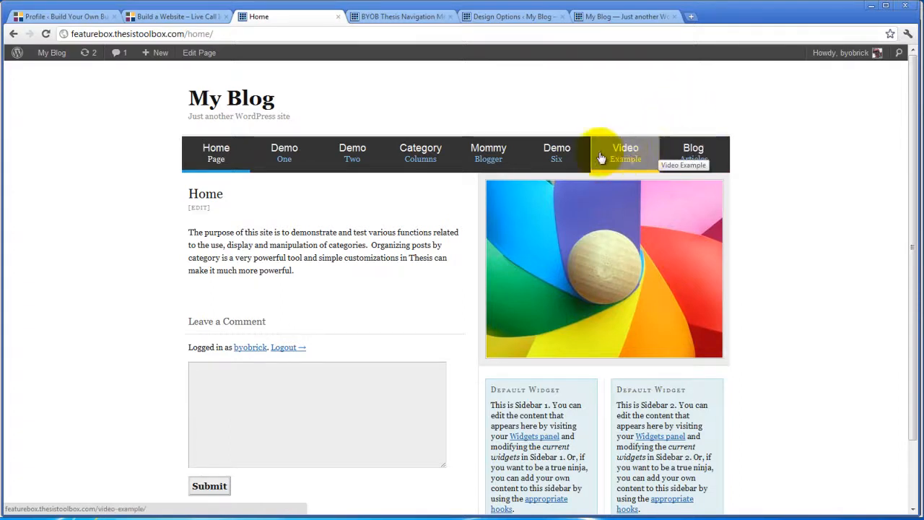
{"action": "left_click", "coordinate": [284, 154]}
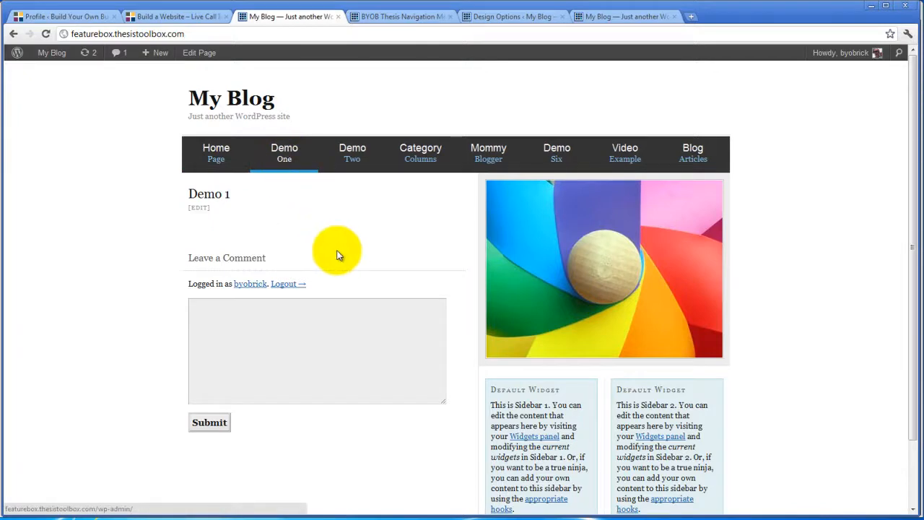
Step: Turn off the left border in the plugin's Hover Border Style settings and save the nav menu options
{"action": "left_click", "coordinate": [393, 17]}
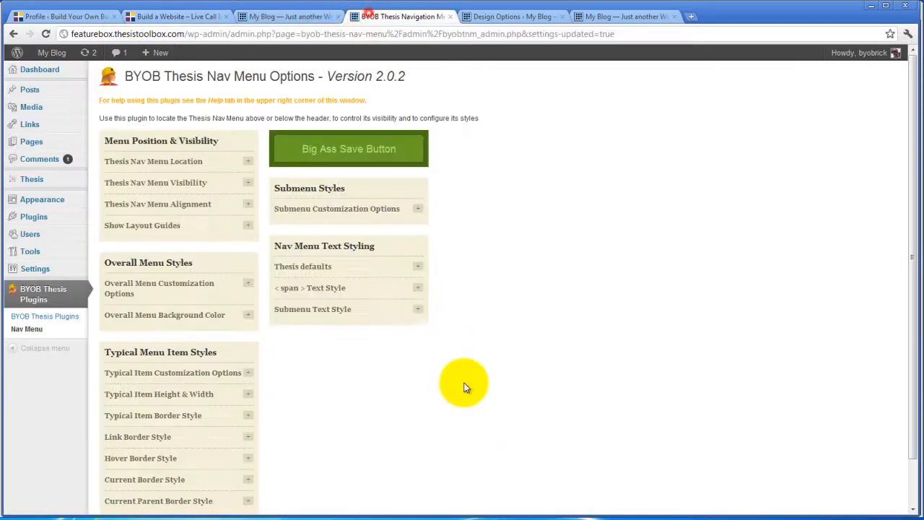
{"action": "scroll", "coordinate": [505, 396], "scroll_direction": "down", "scroll_amount": 1}
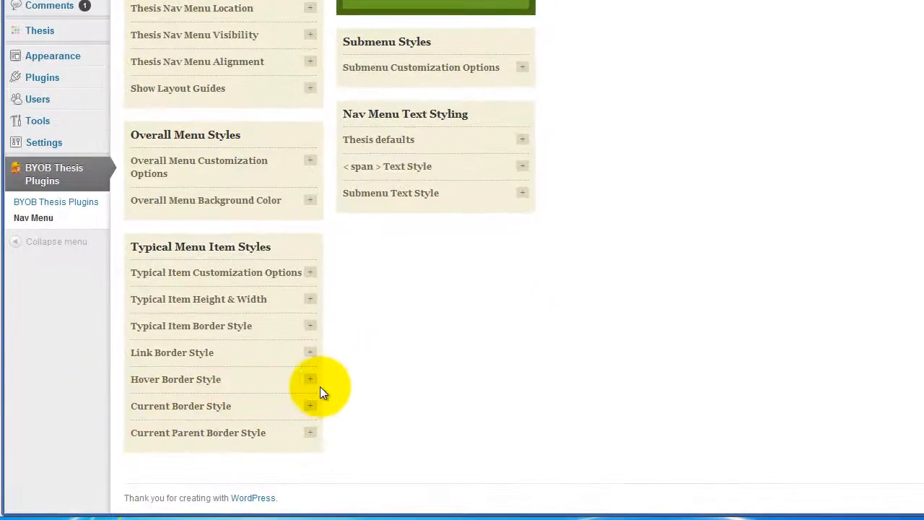
{"action": "left_click", "coordinate": [312, 383]}
{"action": "scroll", "coordinate": [485, 335], "scroll_direction": "down", "scroll_amount": 4}
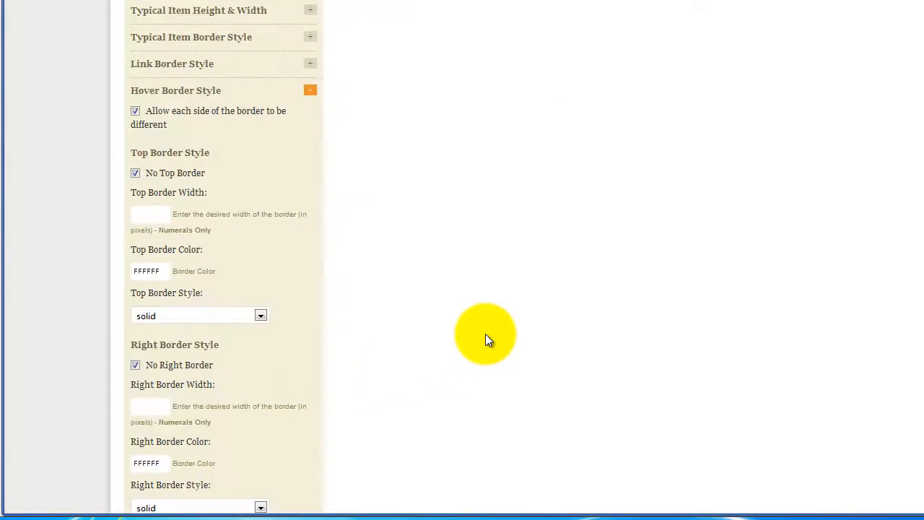
{"action": "scroll", "coordinate": [348, 229], "scroll_direction": "down", "scroll_amount": 3}
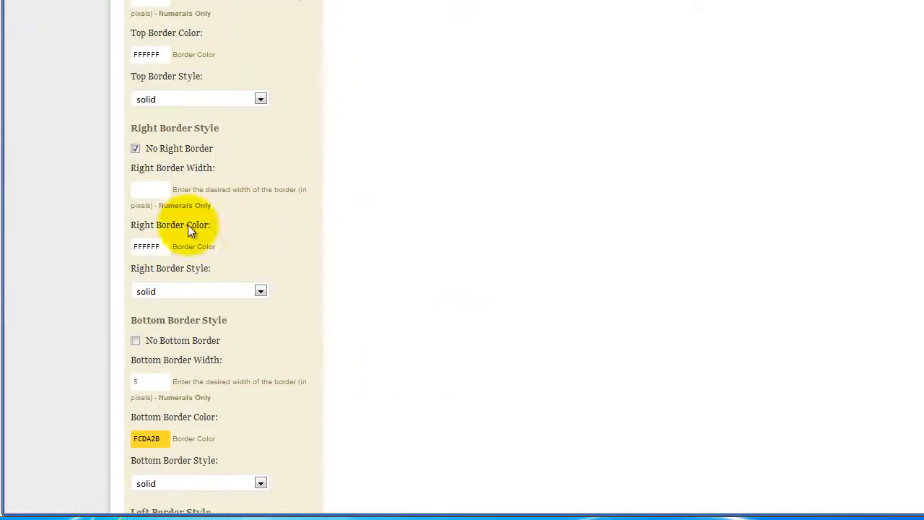
{"action": "scroll", "coordinate": [268, 219], "scroll_direction": "down", "scroll_amount": 2}
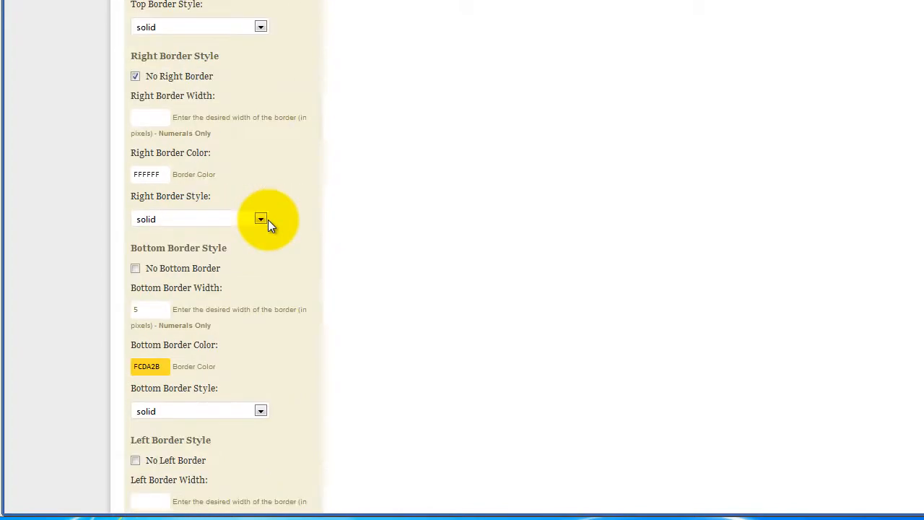
{"action": "left_click", "coordinate": [134, 389]}
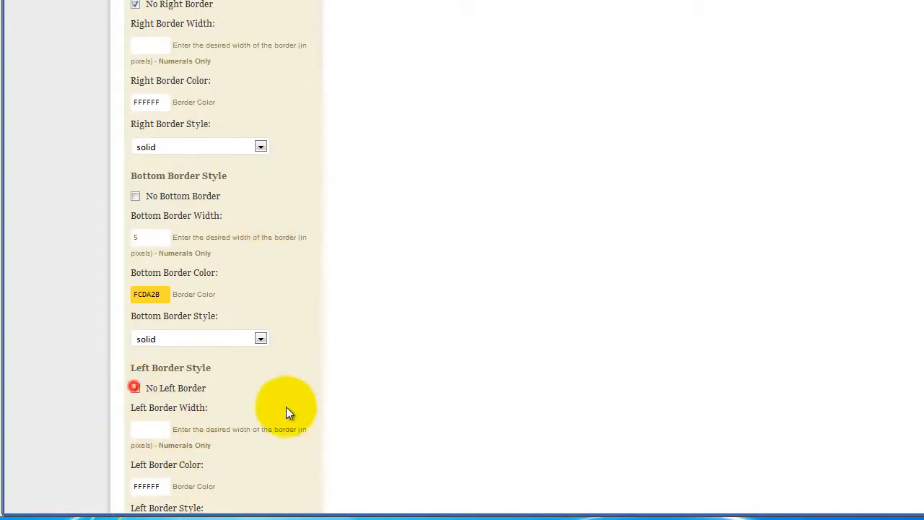
{"action": "scroll", "coordinate": [405, 385], "scroll_direction": "up", "scroll_amount": 6}
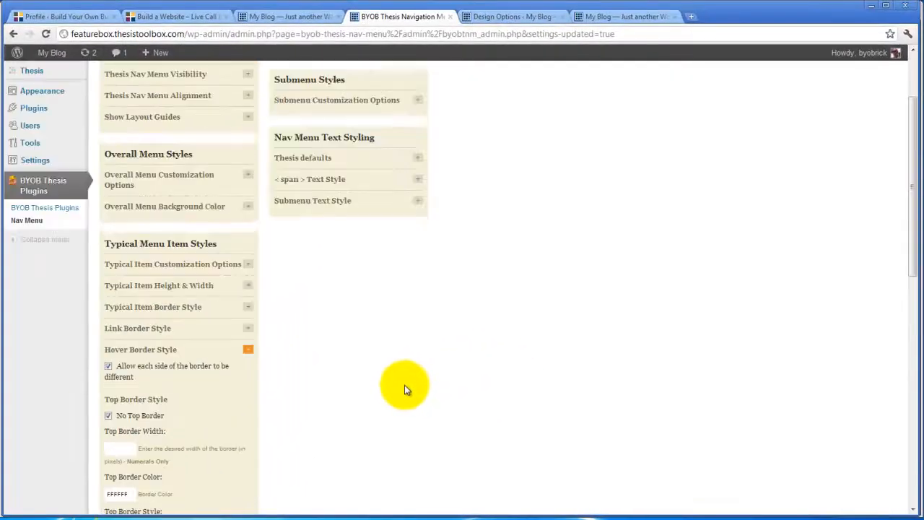
{"action": "scroll", "coordinate": [404, 390], "scroll_direction": "up", "scroll_amount": 1}
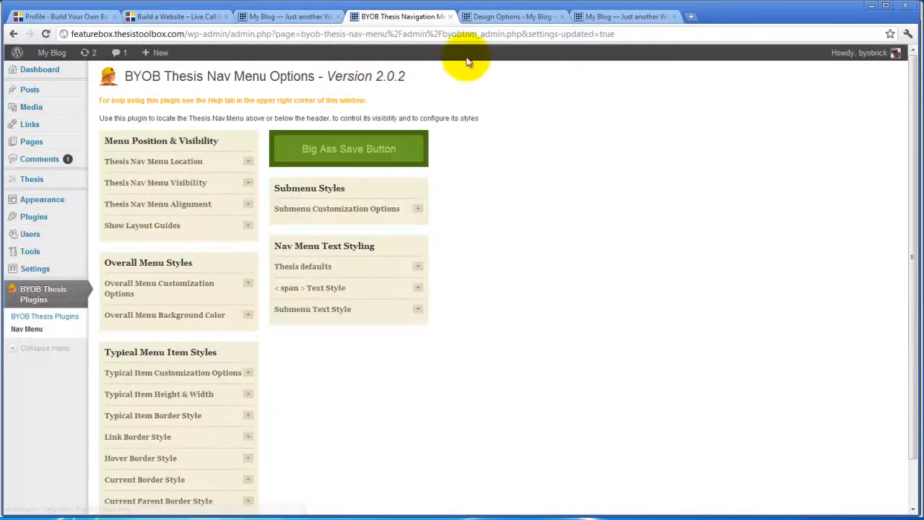
Step: Reload the live site's Demo 1 page to check the updated nav menu borders
{"action": "left_click", "coordinate": [497, 17]}
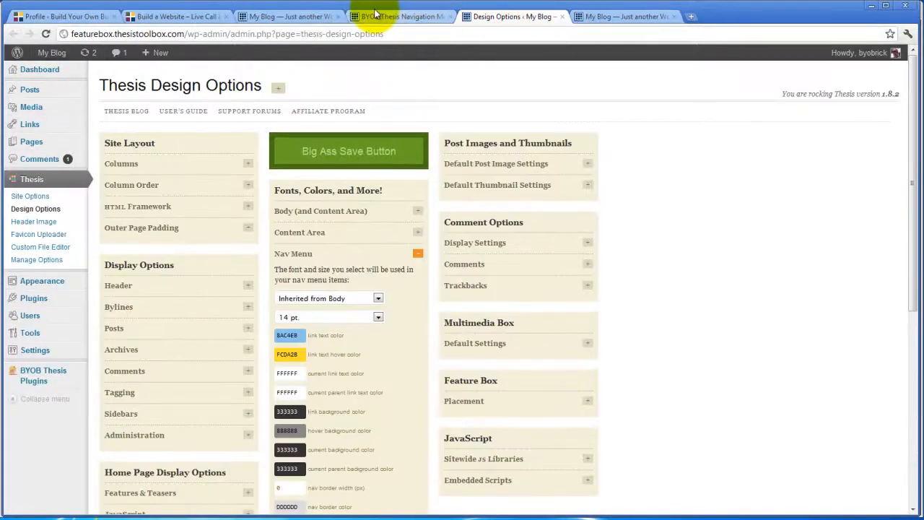
{"action": "left_click", "coordinate": [283, 16]}
{"action": "left_click", "coordinate": [45, 34]}
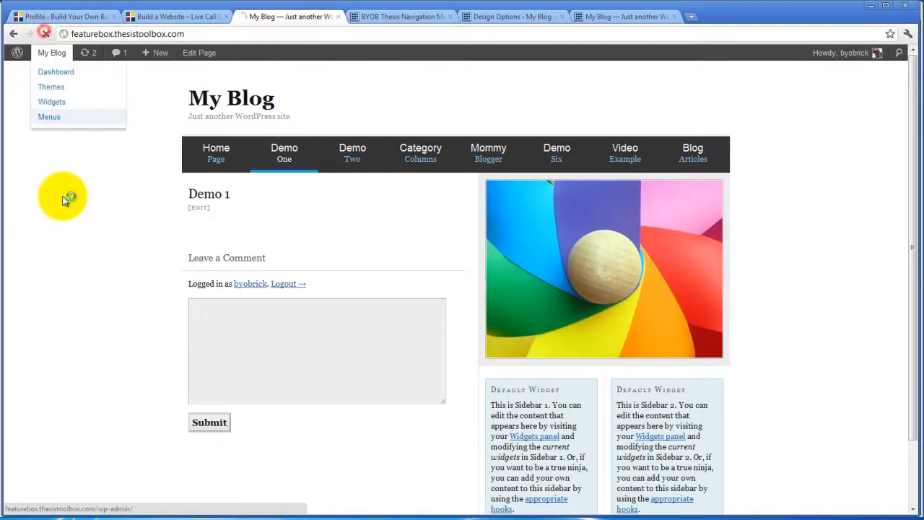